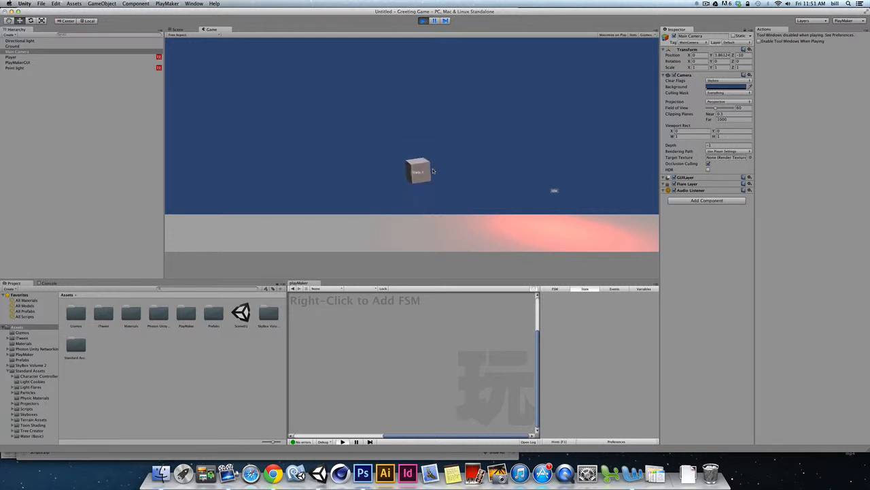
Switch to Photoshop to examine the game layout sketch with player, obstacles and pickups, and return to Unity
{"action": "left_click", "coordinate": [363, 474]}
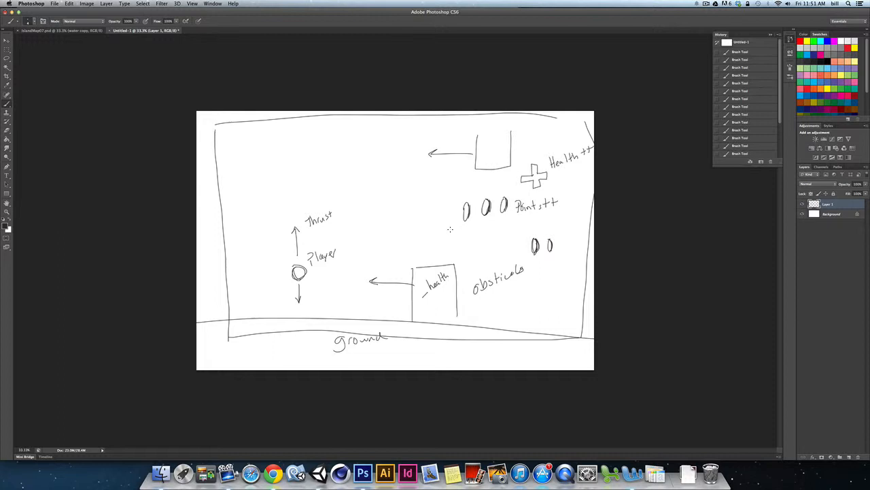
{"action": "left_click_drag", "start_coordinate": [296, 270], "coordinate": [302, 274]}
{"action": "left_click", "coordinate": [318, 474]}
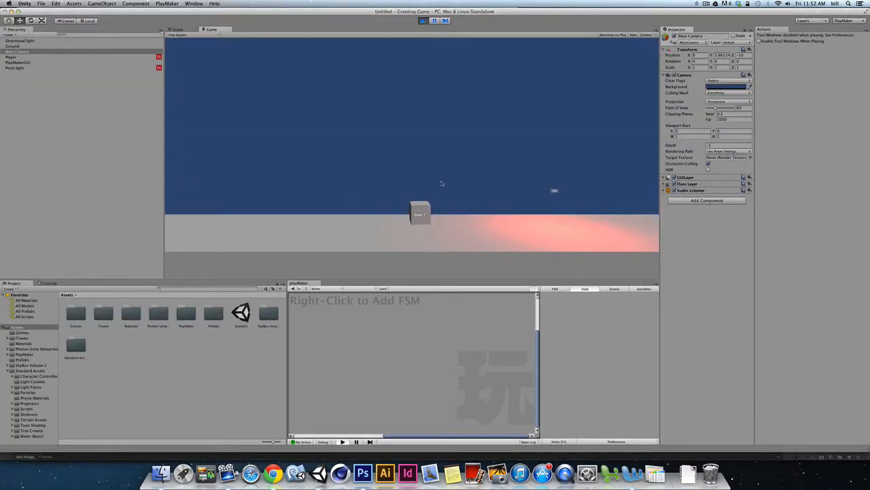
Stop play mode and move the Main Camera along the X axis to about 3.83
{"action": "left_click", "coordinate": [423, 21]}
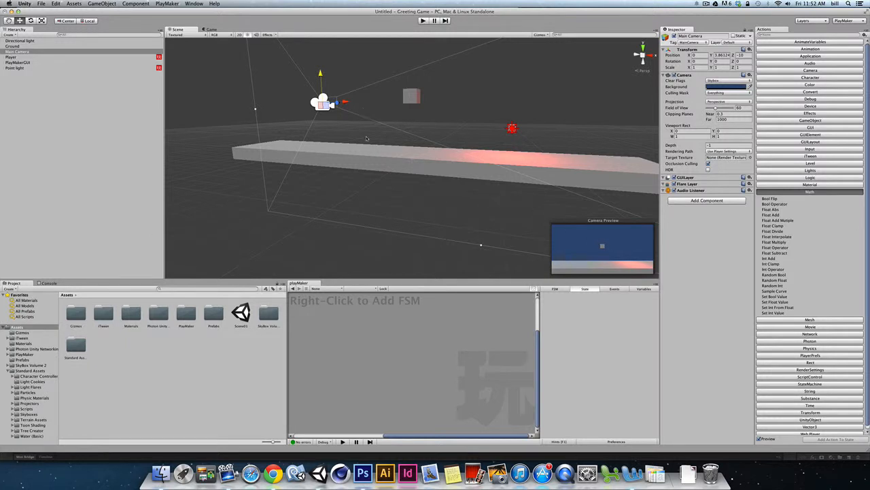
{"action": "left_click_drag", "start_coordinate": [362, 141], "coordinate": [481, 179], "text": "alt"}
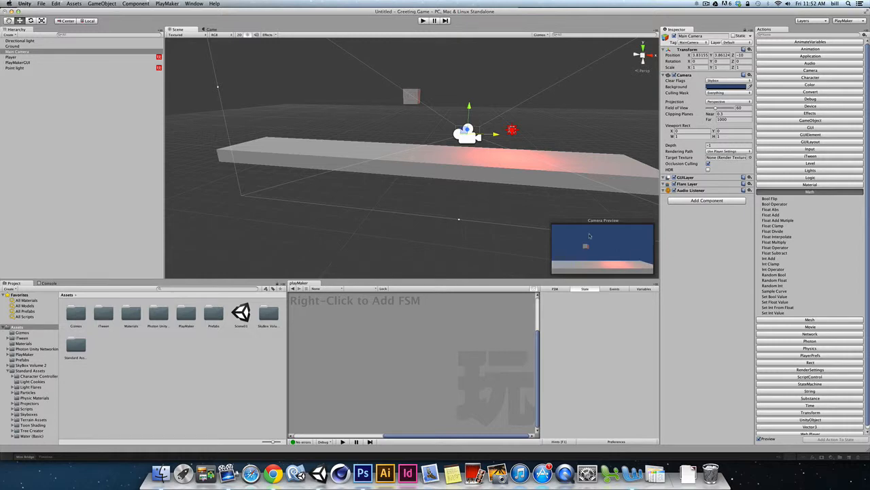
Lengthen the Ground object by setting its X scale to 50
{"action": "left_click", "coordinate": [13, 46]}
{"action": "left_click_drag", "start_coordinate": [700, 68], "coordinate": [675, 67]}
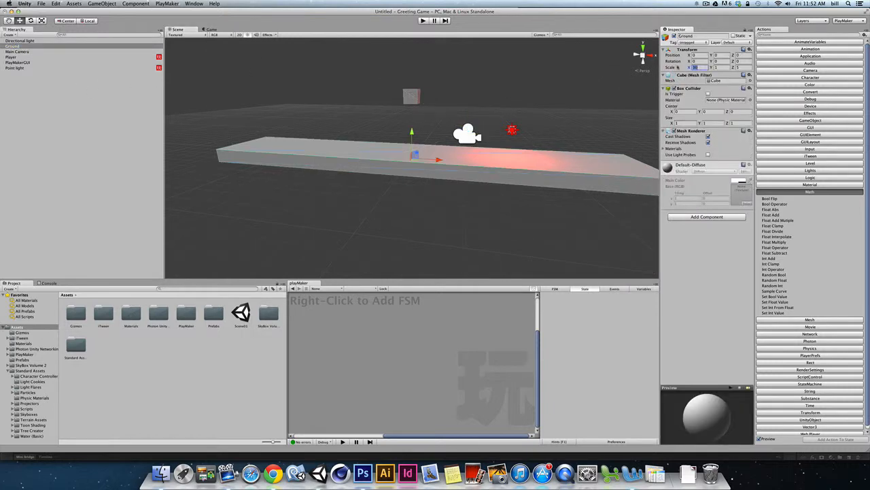
{"action": "type", "text": "50"}
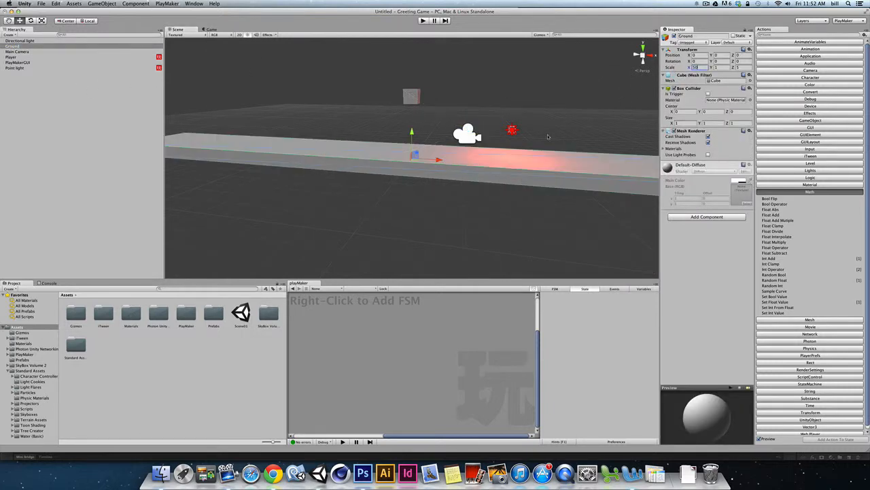
Check the Main Camera's framing of the lengthened ground, play-test the scene and stop it
{"action": "left_click", "coordinate": [17, 52]}
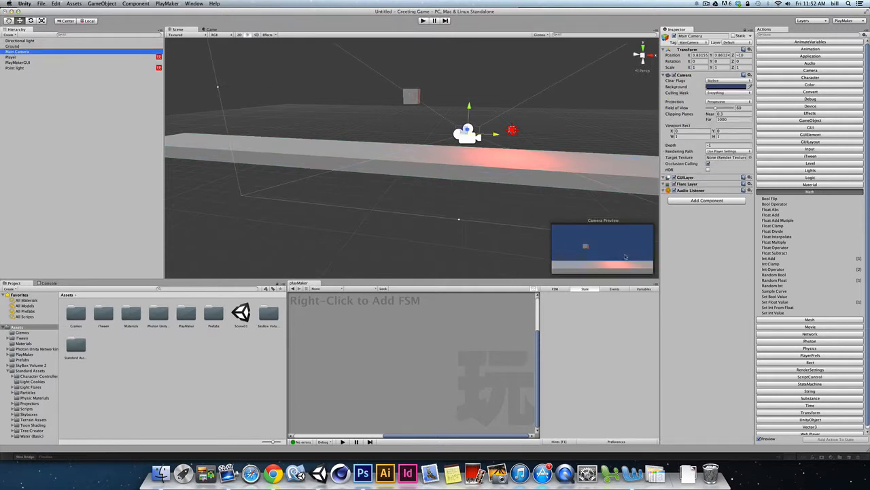
{"action": "left_click", "coordinate": [422, 21]}
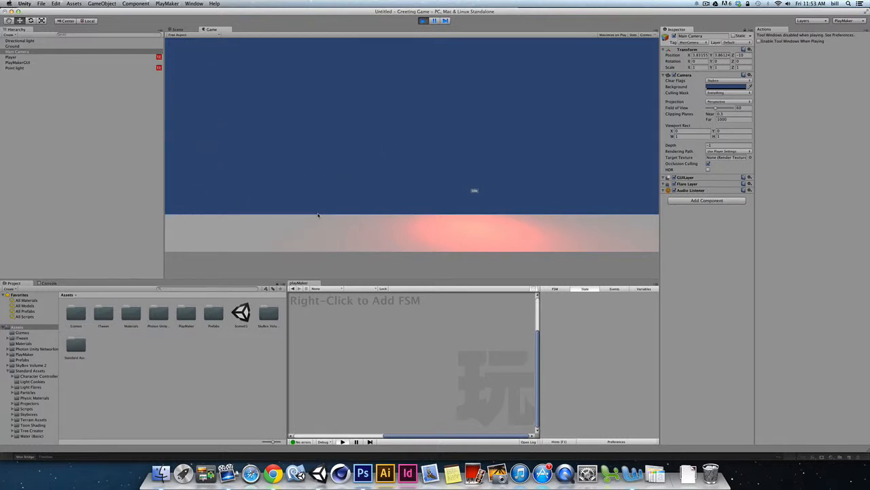
{"action": "key", "text": "super+p"}
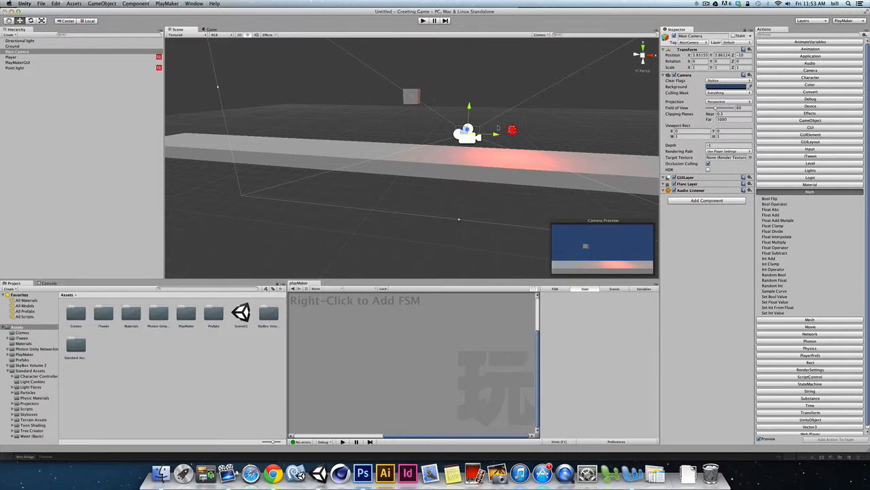
Freeze the Player's Z position in its Rigidbody constraints
{"action": "left_click_drag", "start_coordinate": [465, 136], "coordinate": [410, 154], "text": "alt"}
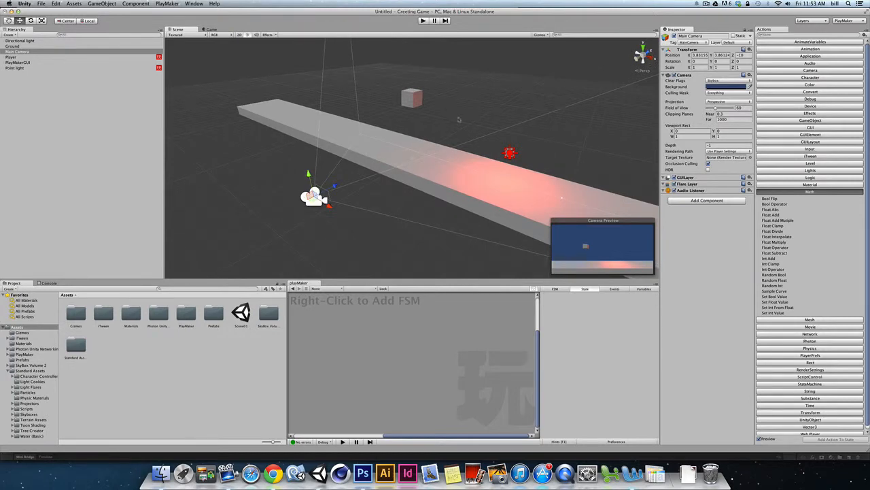
{"action": "left_click", "coordinate": [11, 57]}
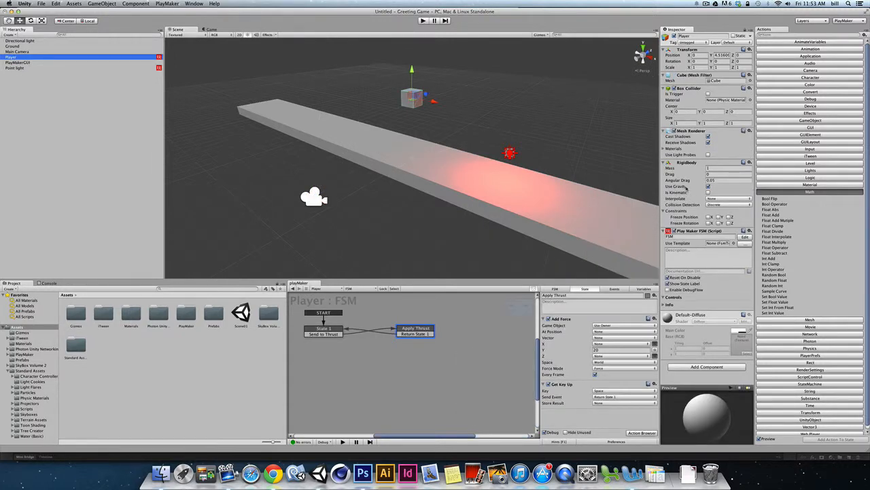
{"action": "left_click", "coordinate": [665, 210]}
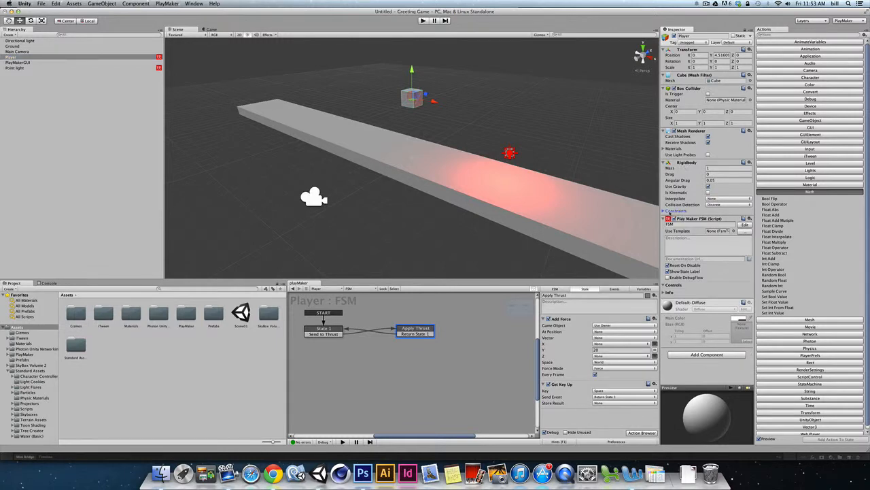
{"action": "left_click", "coordinate": [664, 211]}
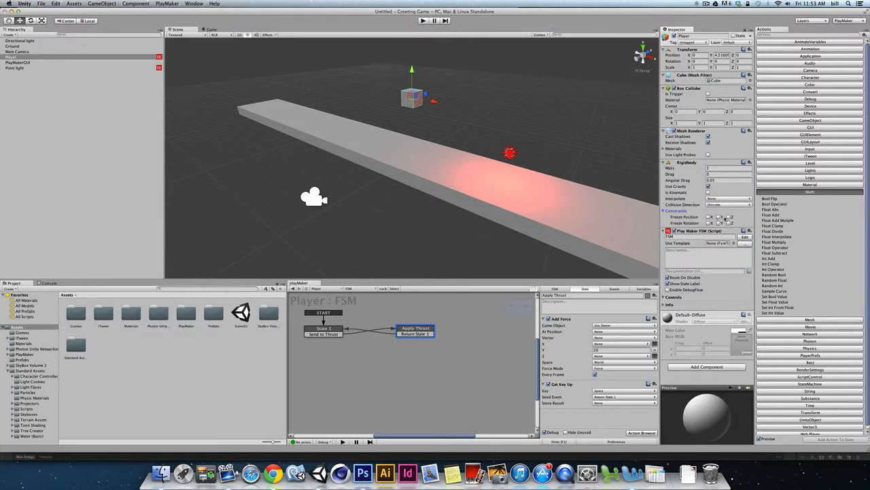
{"action": "left_click", "coordinate": [729, 217]}
Play-test the Player by applying thrust repeatedly to check its movement, and stop play mode
{"action": "left_click_drag", "start_coordinate": [409, 106], "coordinate": [455, 113], "text": "alt"}
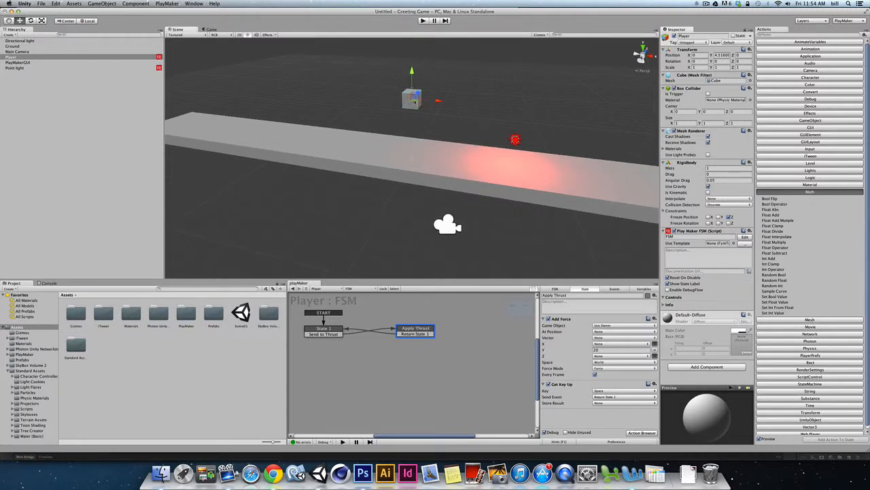
{"action": "left_click", "coordinate": [423, 20]}
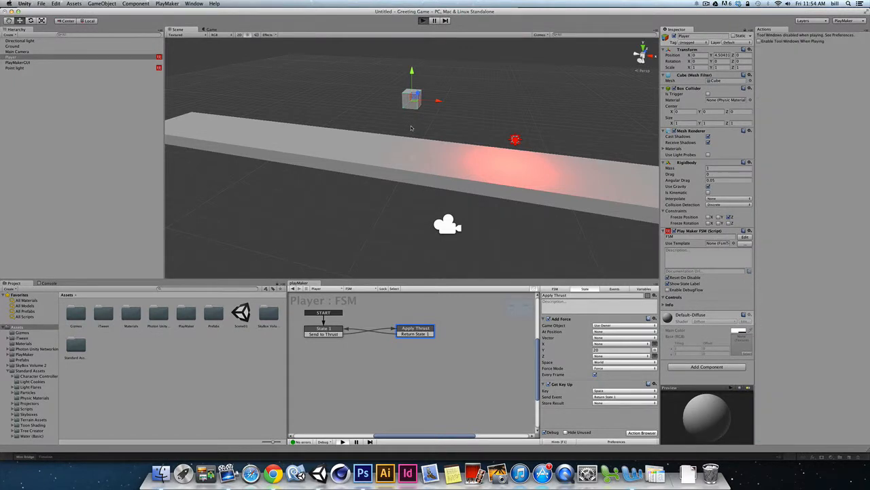
{"action": "key", "text": "space"}
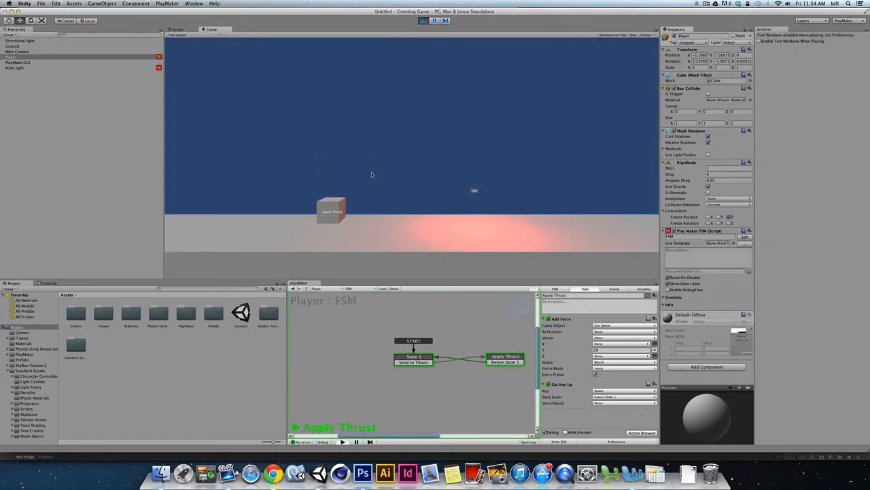
{"action": "key", "text": "space"}
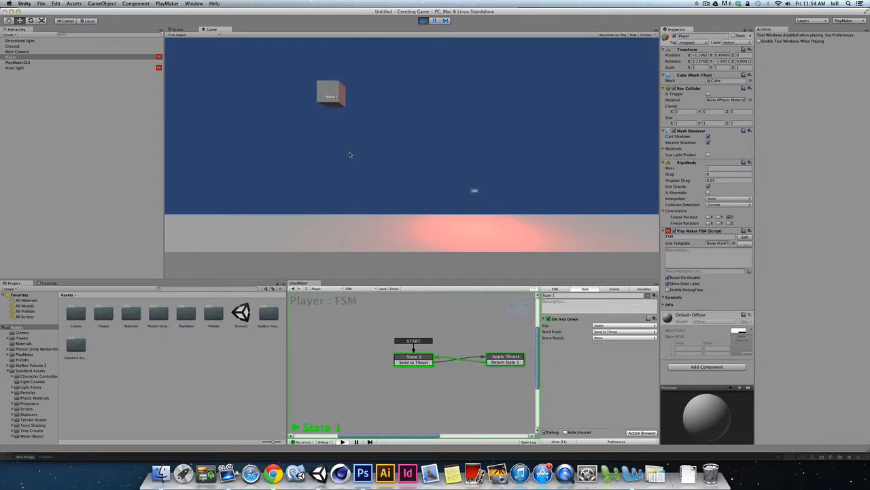
{"action": "key", "text": "space"}
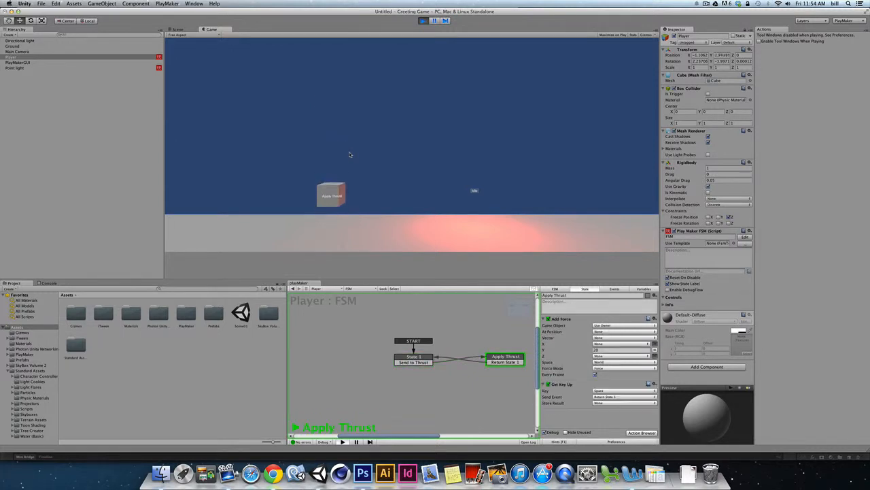
{"action": "key", "text": "space"}
{"action": "key", "text": "space"}
{"action": "key", "text": "space"}
{"action": "key", "text": "space"}
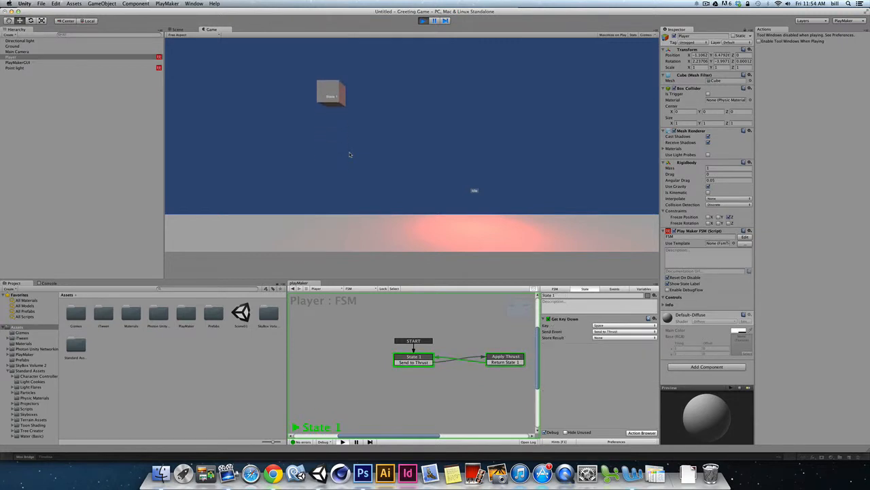
{"action": "key", "text": "space"}
{"action": "key", "text": "space"}
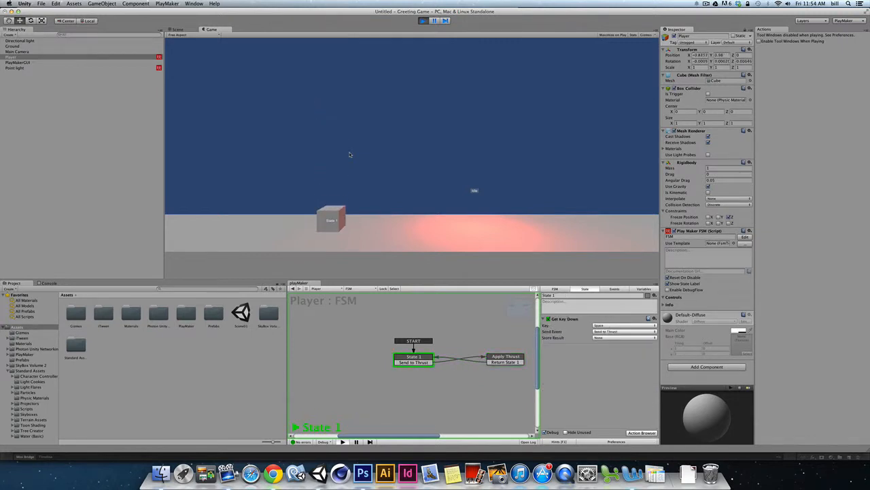
{"action": "key", "text": "super+p"}
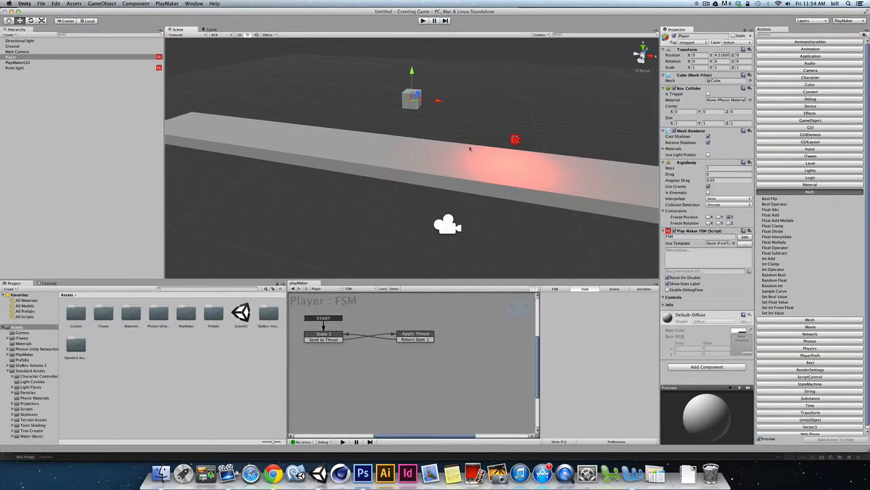
Create a new cube and move it along the ground to about X 12.95
{"action": "left_click_drag", "start_coordinate": [416, 162], "coordinate": [402, 175], "text": "alt"}
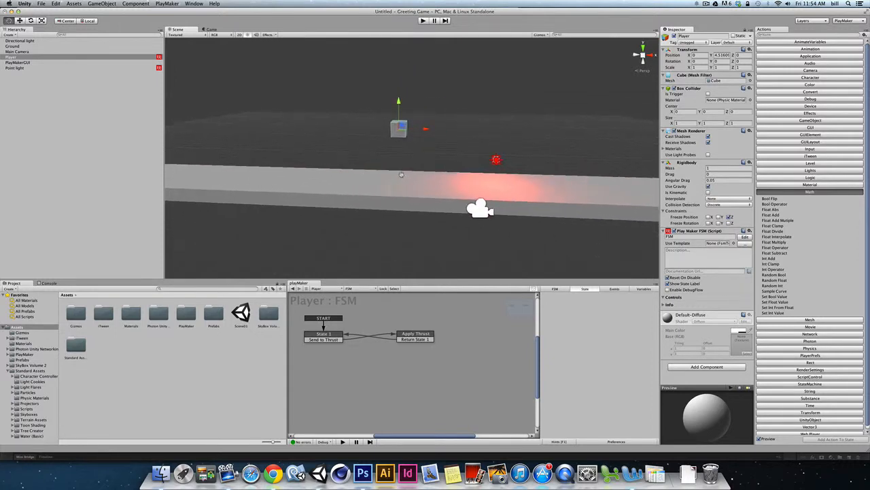
{"action": "left_click", "coordinate": [101, 3]}
{"action": "mouse_move", "coordinate": [98, 20]}
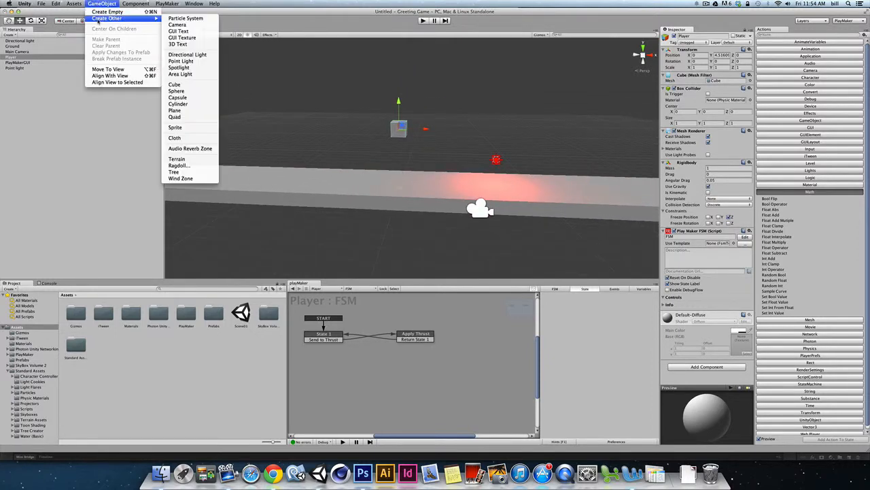
{"action": "left_click", "coordinate": [174, 84]}
{"action": "left_click_drag", "start_coordinate": [463, 164], "coordinate": [619, 164]}
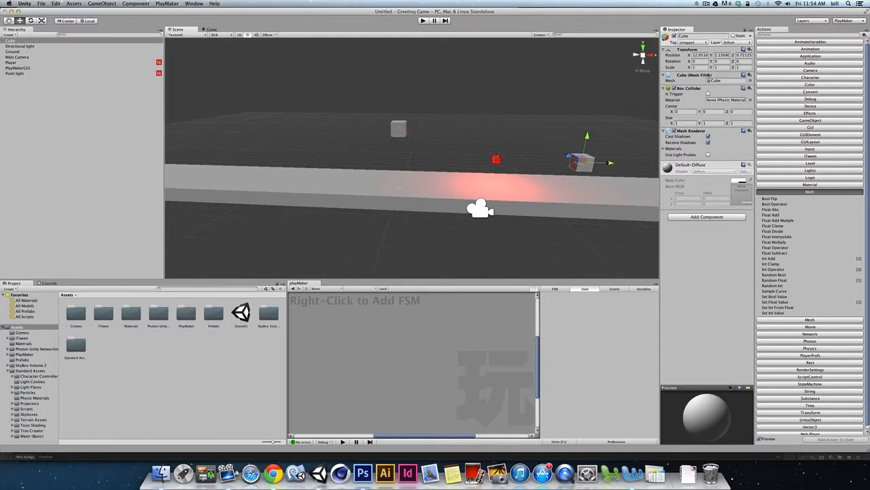
Scale the new cube to X 2, Y 4 and Z 2 to form a tall obstacle
{"action": "left_click", "coordinate": [692, 67]}
{"action": "type", "text": "2"}
{"action": "key", "text": "Tab"}
{"action": "type", "text": "2"}
{"action": "key", "text": "Tab"}
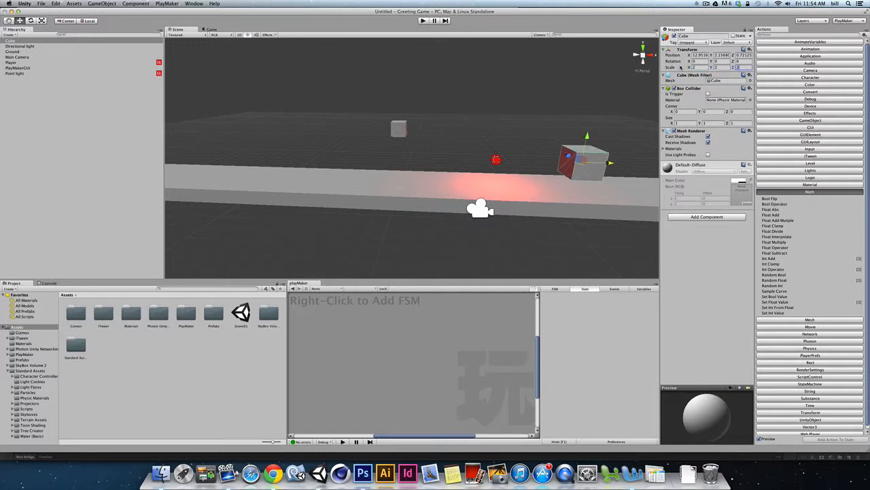
{"action": "type", "text": "2"}
{"action": "left_click", "coordinate": [707, 68]}
{"action": "type", "text": "4"}
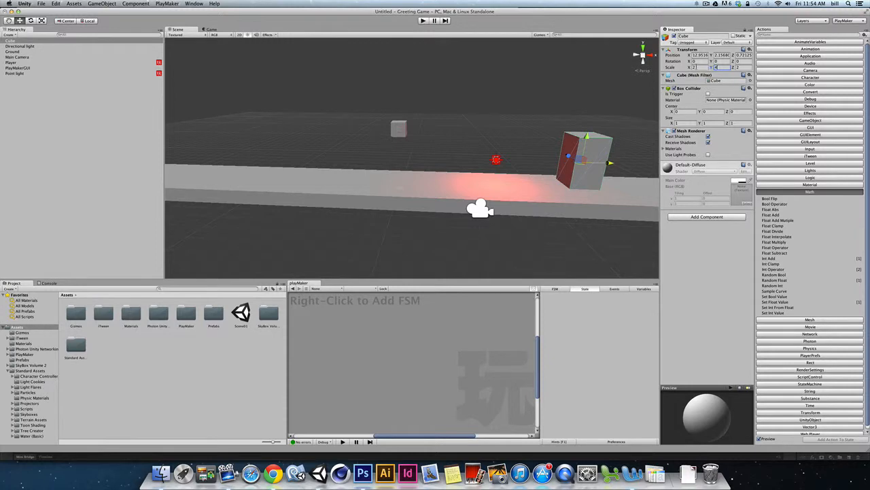
Place the tall cube on the ground at position X 12, Y 2, Z 0
{"action": "mouse_move", "coordinate": [585, 136]}
{"action": "left_mouse_down"}
{"action": "mouse_move", "coordinate": [590, 124]}
{"action": "mouse_move", "coordinate": [589, 133]}
{"action": "left_mouse_up"}
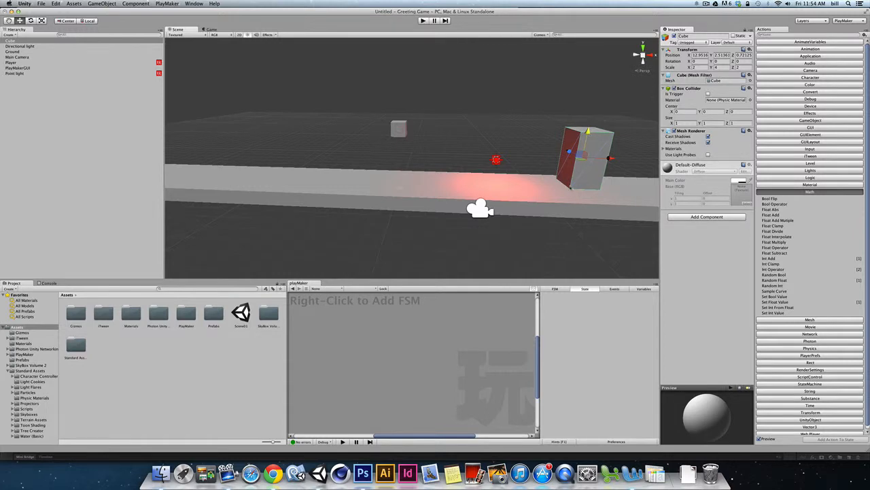
{"action": "left_click_drag", "start_coordinate": [566, 198], "coordinate": [585, 217], "text": "alt"}
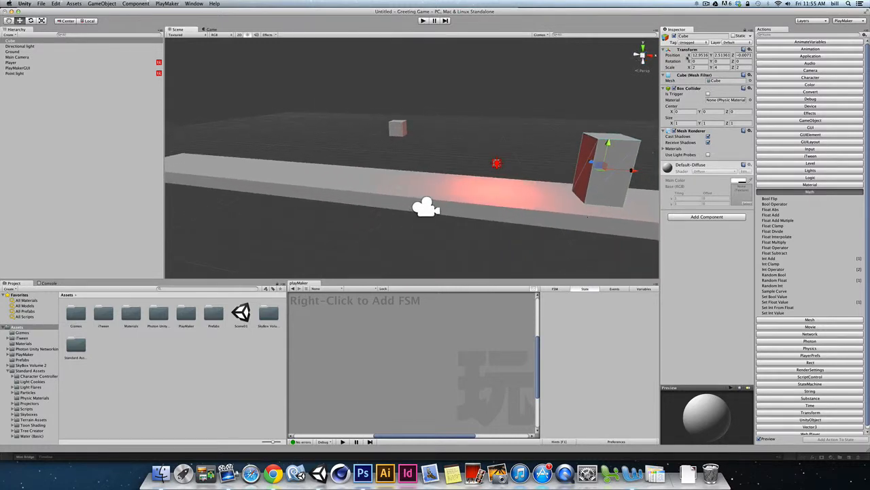
{"action": "left_click", "coordinate": [697, 55]}
{"action": "left_click_drag", "start_coordinate": [693, 56], "coordinate": [722, 56]}
{"action": "type", "text": "12"}
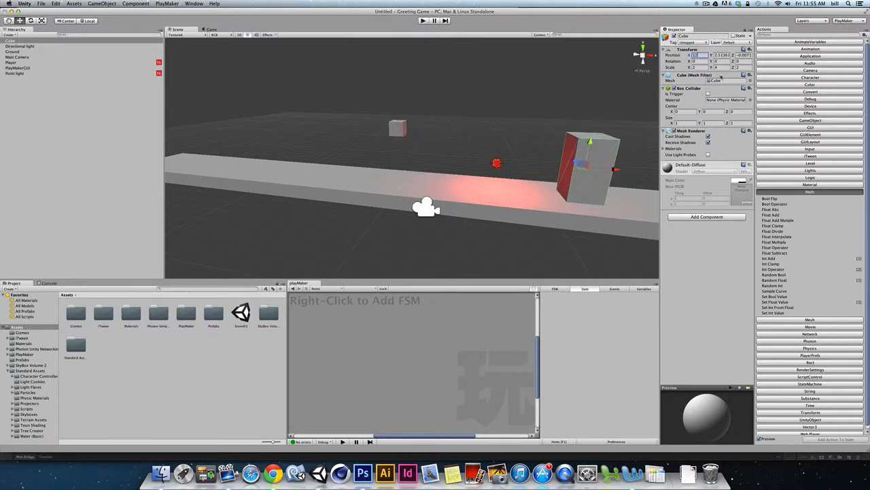
{"action": "left_click", "coordinate": [720, 56]}
{"action": "type", "text": "2"}
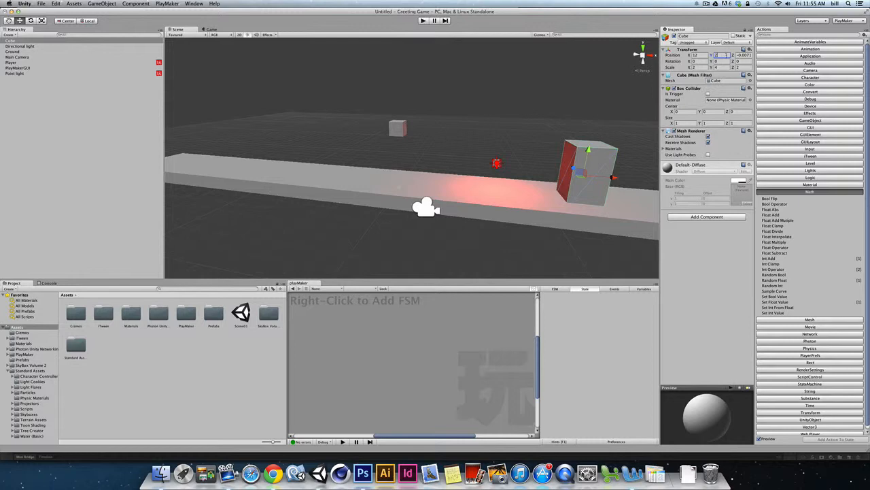
{"action": "left_click", "coordinate": [739, 55]}
{"action": "left_click", "coordinate": [745, 55]}
{"action": "left_click_drag", "start_coordinate": [740, 55], "coordinate": [773, 57]}
{"action": "key", "text": "BackSpace"}
Try sliding the tall cube along X past the player, and undo each move
{"action": "mouse_move", "coordinate": [614, 179]}
{"action": "left_mouse_down"}
{"action": "mouse_move", "coordinate": [580, 178]}
{"action": "mouse_move", "coordinate": [623, 177]}
{"action": "mouse_move", "coordinate": [581, 177]}
{"action": "mouse_move", "coordinate": [614, 178]}
{"action": "left_mouse_up"}
{"action": "left_click_drag", "start_coordinate": [593, 167], "coordinate": [480, 172]}
{"action": "key", "text": "super+z"}
{"action": "left_click_drag", "start_coordinate": [616, 179], "coordinate": [352, 168]}
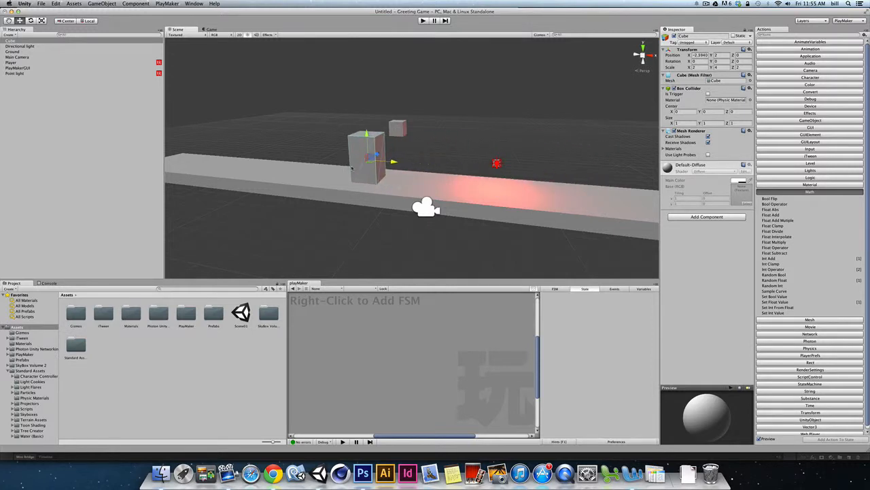
{"action": "key", "text": "super+z"}
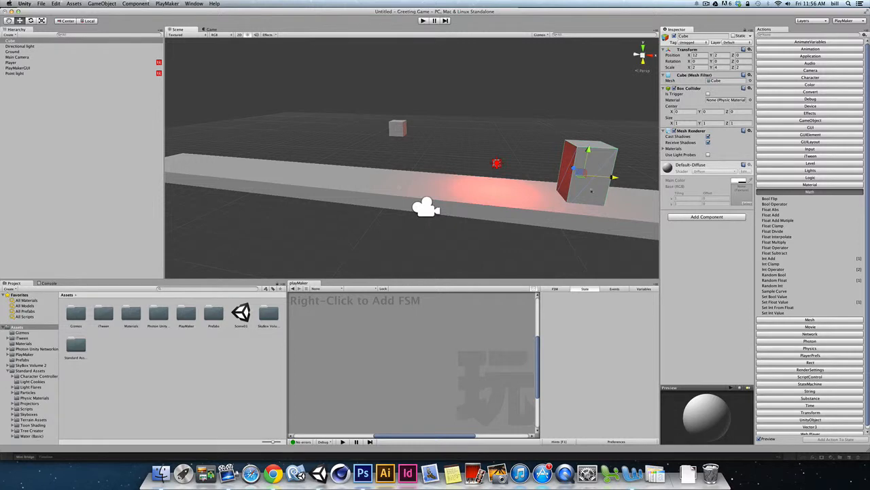
Rename the tall cube as Obsticle
{"action": "right_click", "coordinate": [362, 338]}
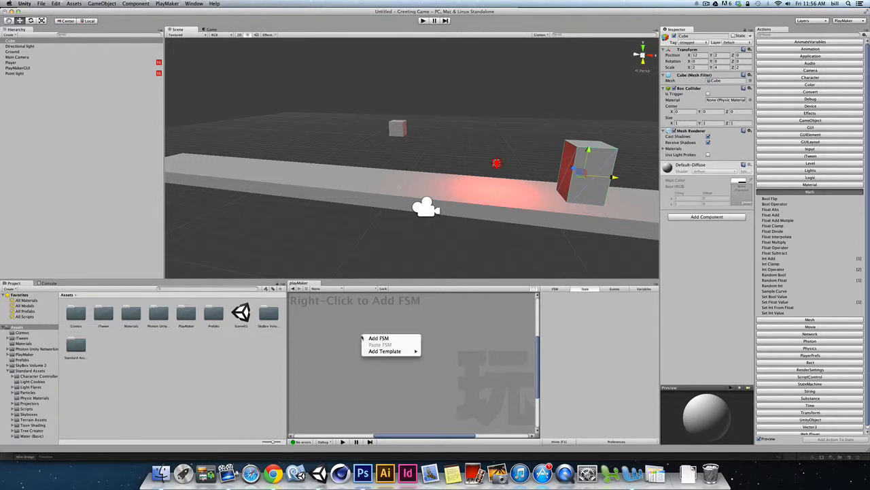
{"action": "left_click", "coordinate": [18, 42]}
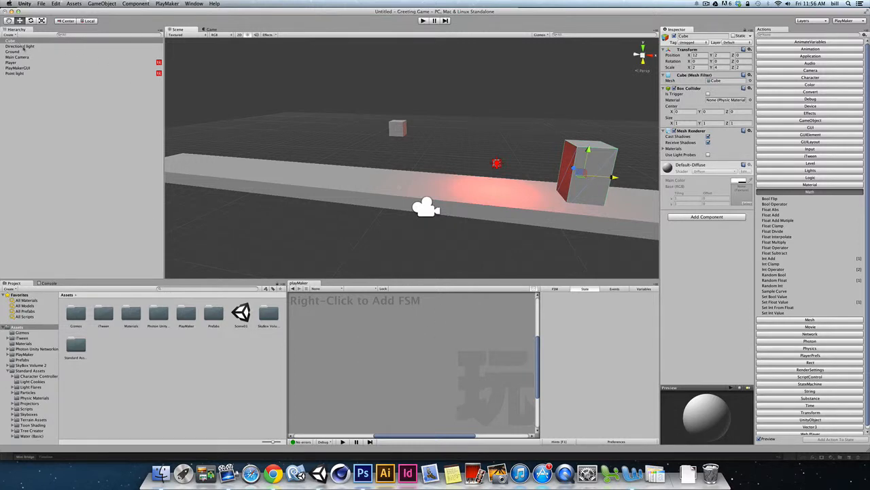
{"action": "left_click", "coordinate": [19, 42]}
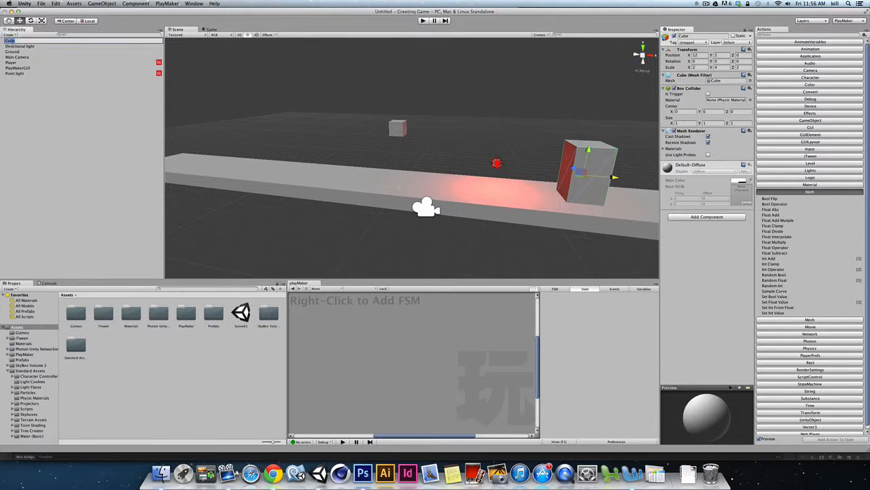
{"action": "type", "text": "Object"}
{"action": "key", "text": "Return"}
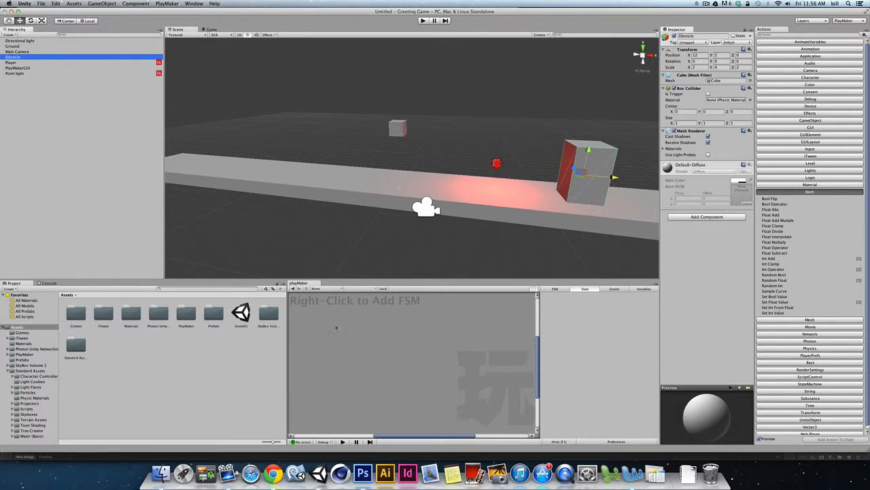
Add an FSM to the obstacle and name its first state Moving
{"action": "right_click", "coordinate": [354, 331]}
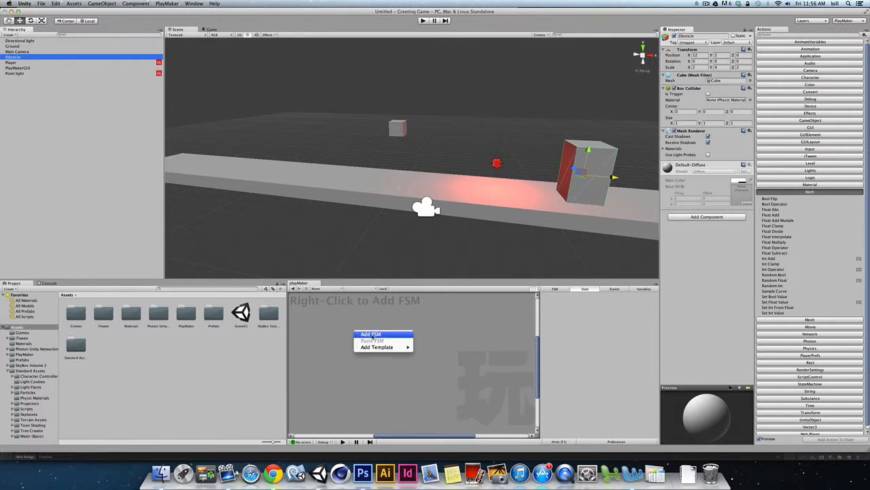
{"action": "left_click", "coordinate": [371, 334]}
{"action": "left_click", "coordinate": [331, 330]}
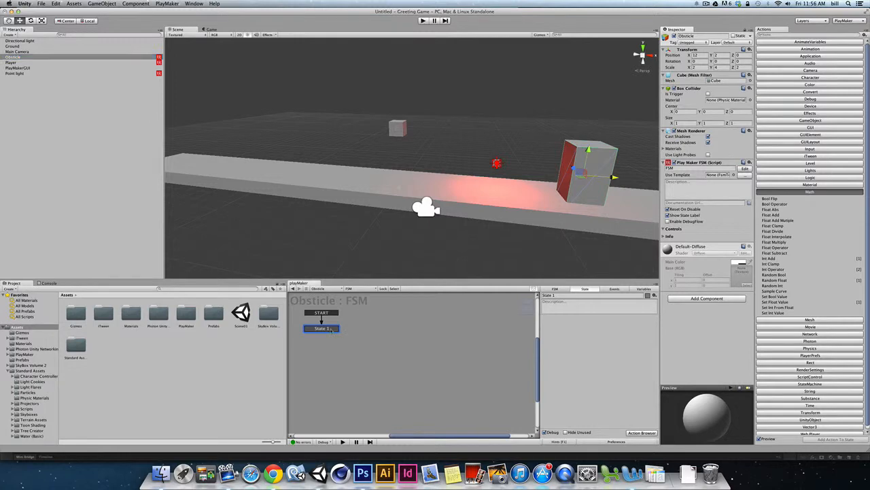
{"action": "left_click", "coordinate": [572, 295]}
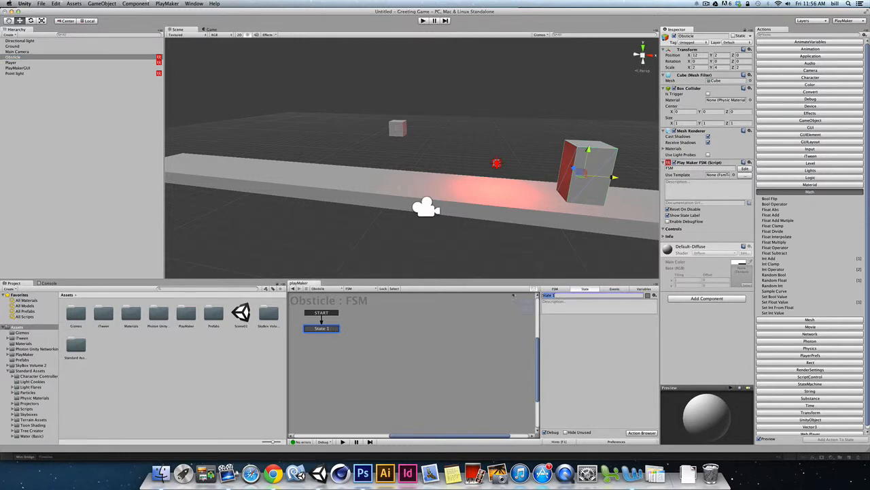
{"action": "type", "text": "Moving"}
Add the Translate action from the Transform category to the obstacle's Moving state
{"action": "left_click", "coordinate": [810, 191]}
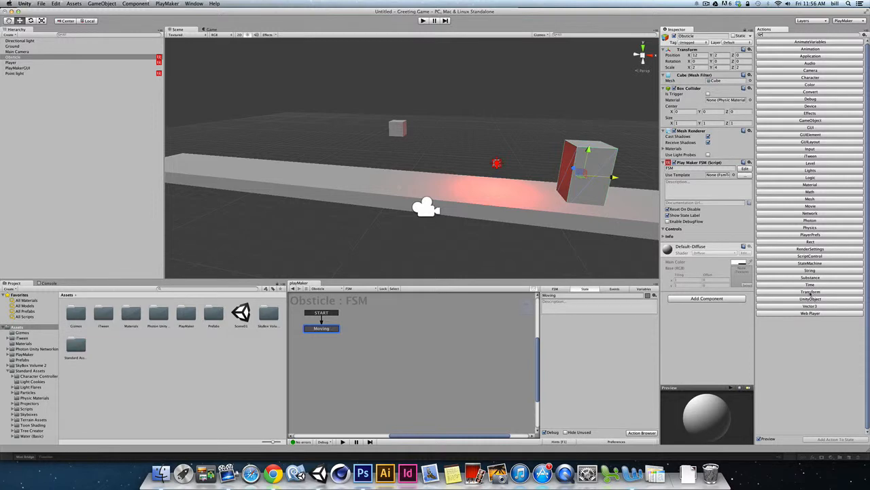
{"action": "left_click", "coordinate": [810, 292]}
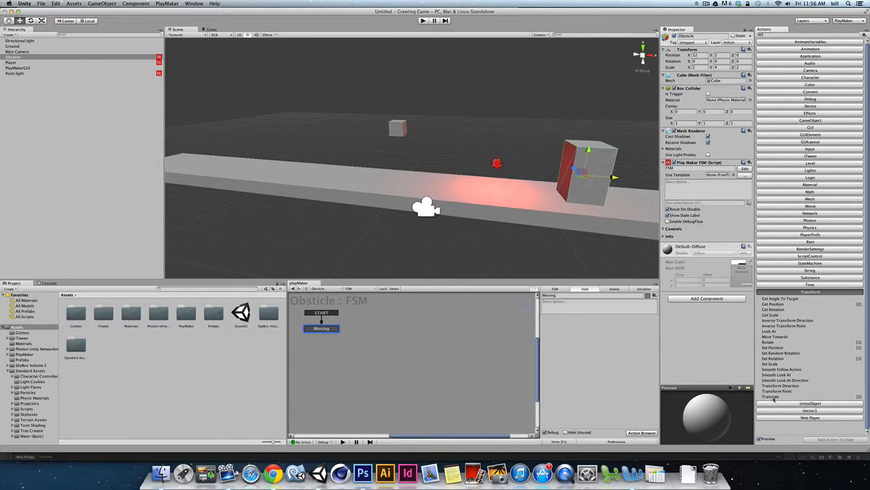
{"action": "left_click", "coordinate": [773, 398]}
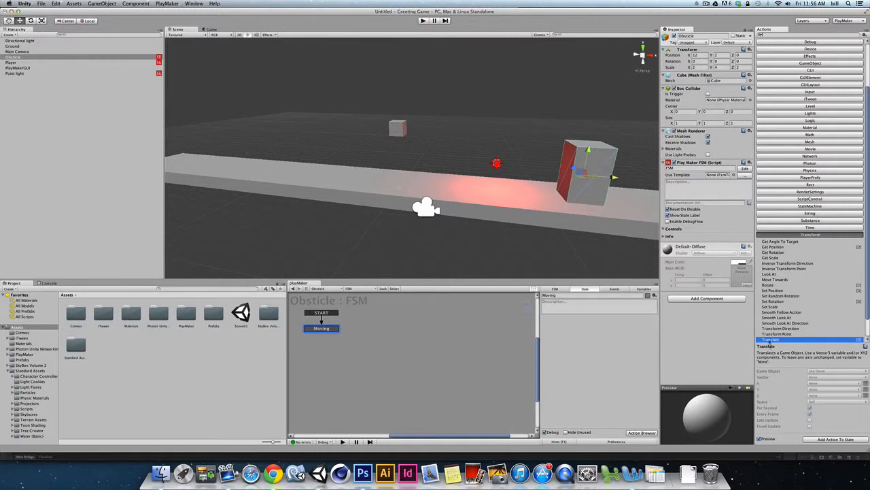
{"action": "double_click", "coordinate": [770, 340]}
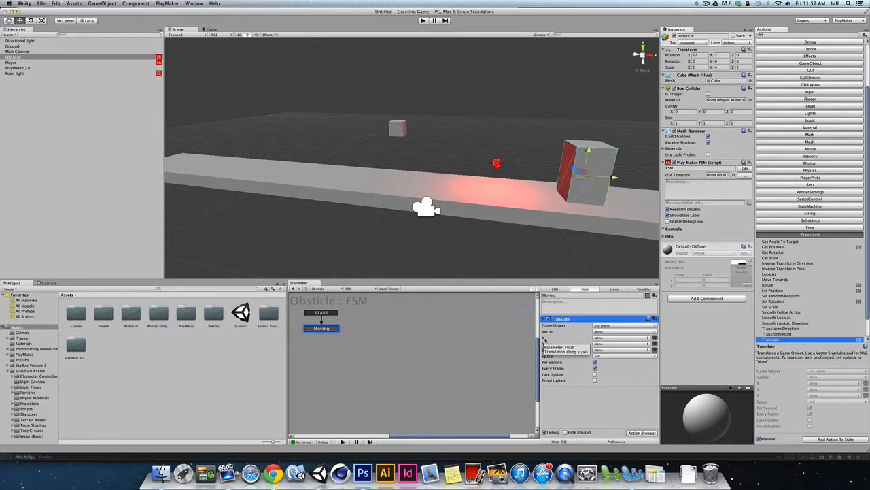
Set the Translate action's X to a fixed value of -5 and its Space to World
{"action": "left_click", "coordinate": [600, 338]}
{"action": "left_click", "coordinate": [601, 338]}
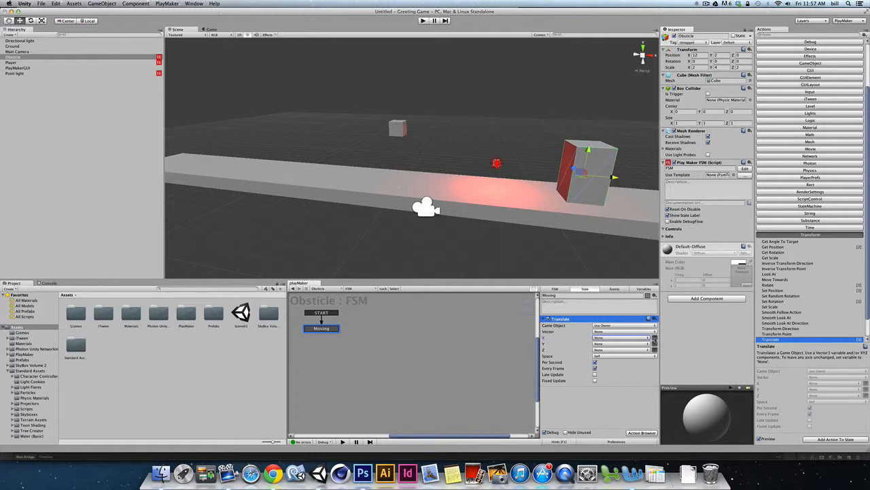
{"action": "left_click", "coordinate": [655, 338]}
{"action": "left_click", "coordinate": [625, 338]}
{"action": "type", "text": "-1"}
{"action": "left_click", "coordinate": [602, 356]}
{"action": "left_click", "coordinate": [607, 351]}
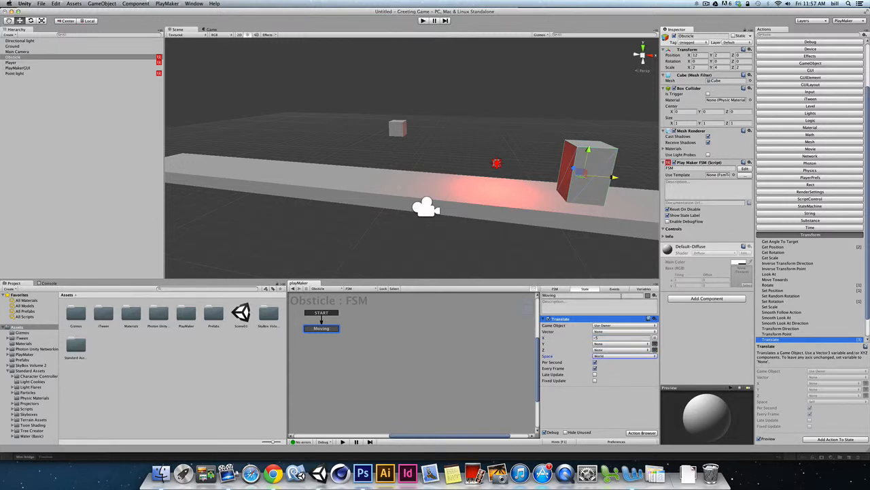
{"action": "left_click", "coordinate": [610, 357]}
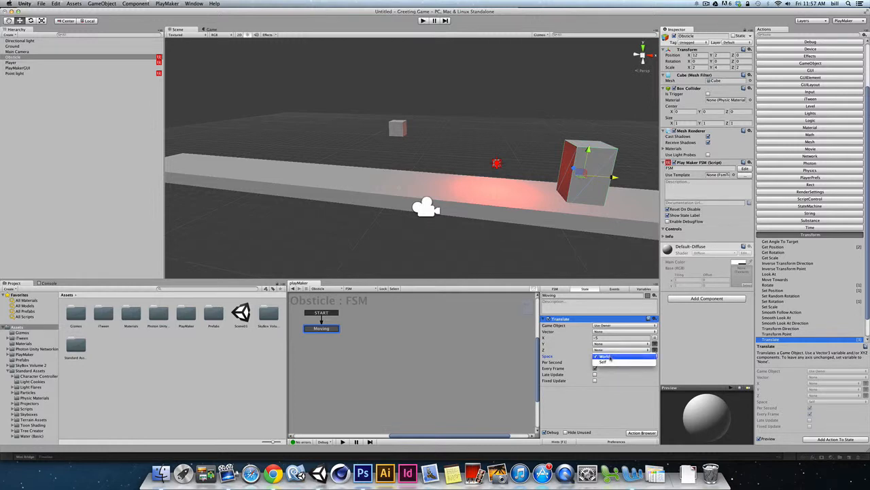
{"action": "left_click", "coordinate": [609, 357]}
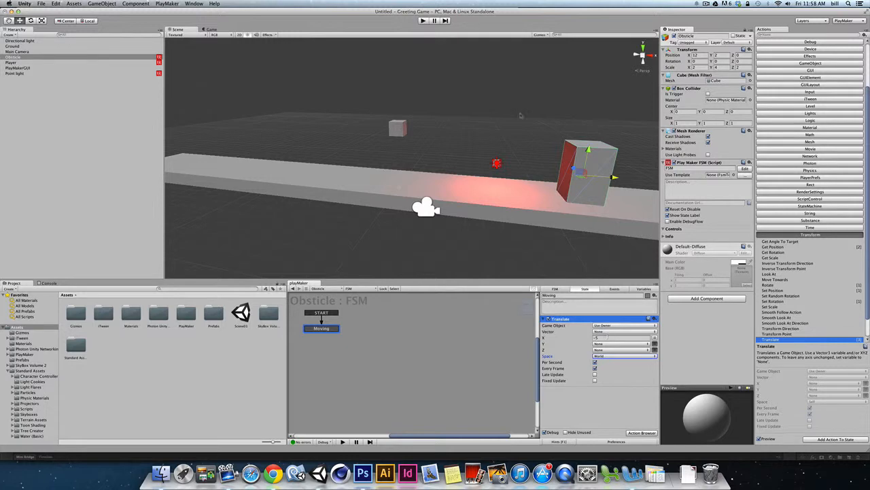
Play-test the scene twice to check how the moving obstacle meets the player, stopping after each run
{"action": "left_click", "coordinate": [423, 20]}
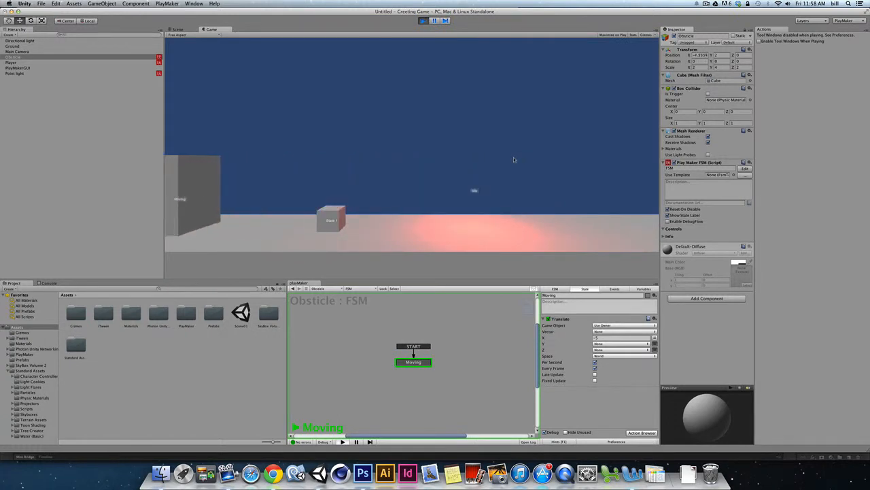
{"action": "key", "text": "super+p"}
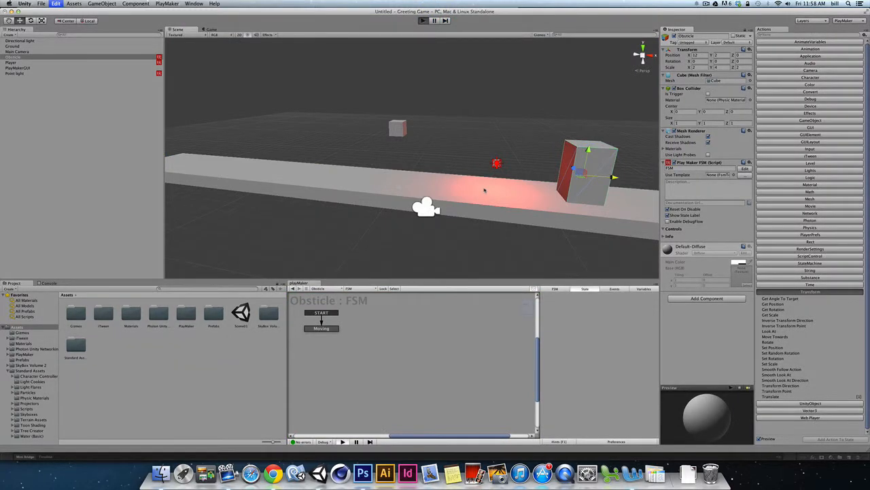
{"action": "key", "text": "super+p"}
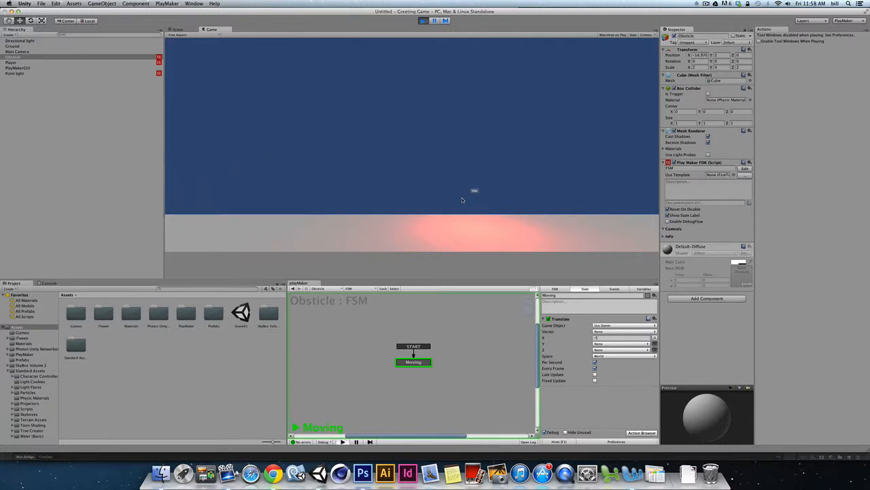
{"action": "key", "text": "super+p"}
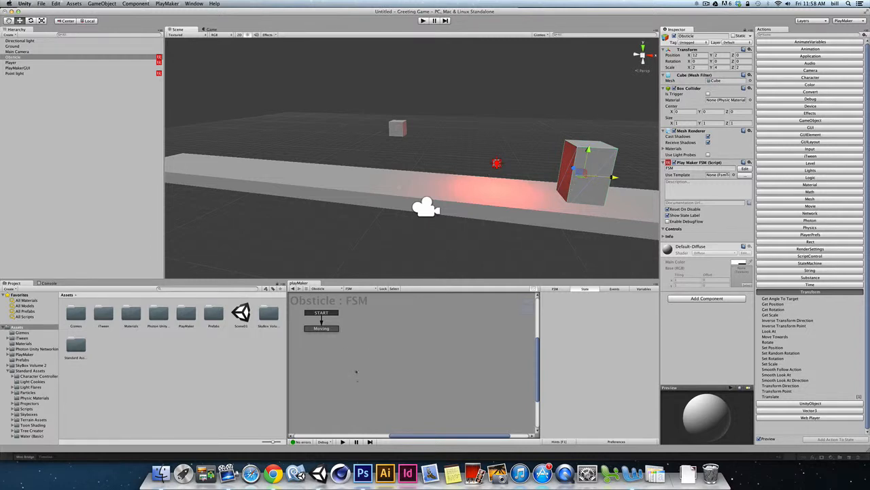
Slow the obstacle by setting the Moving state's Translate X to -2, and play-test the scene twice
{"action": "left_click", "coordinate": [334, 329]}
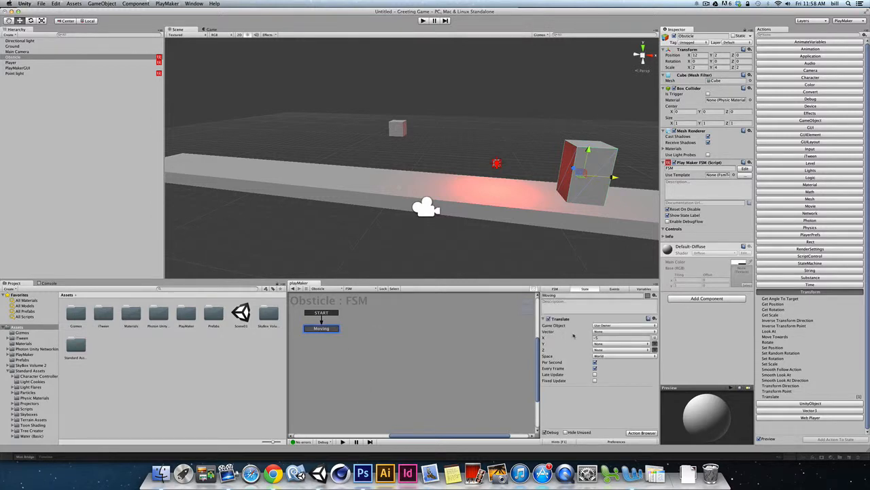
{"action": "left_click", "coordinate": [597, 338]}
{"action": "key", "text": "super+p"}
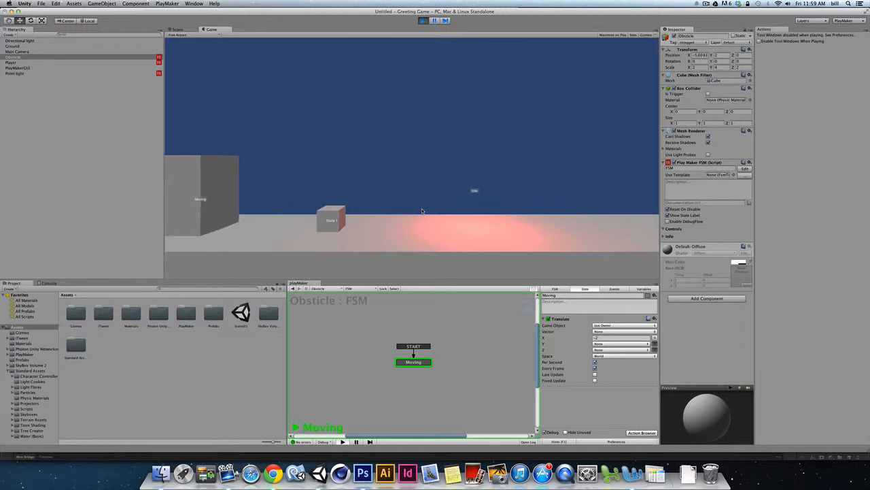
{"action": "key", "text": "super+p"}
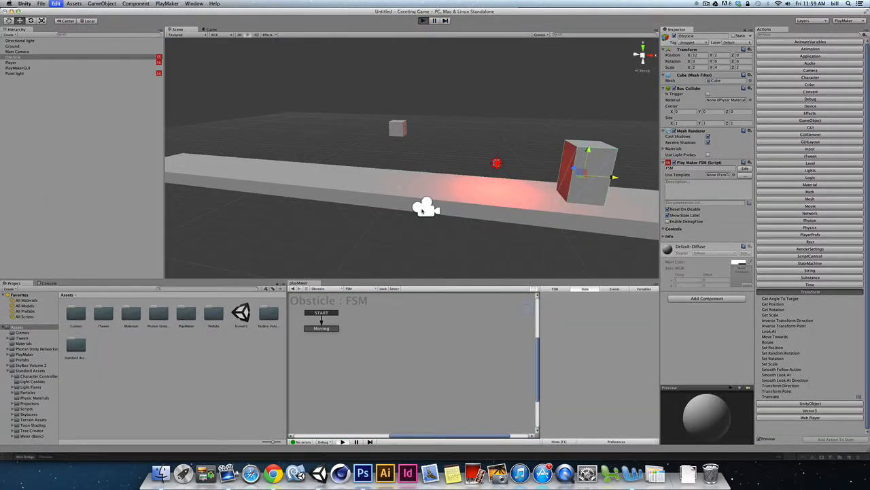
{"action": "key", "text": "super+p"}
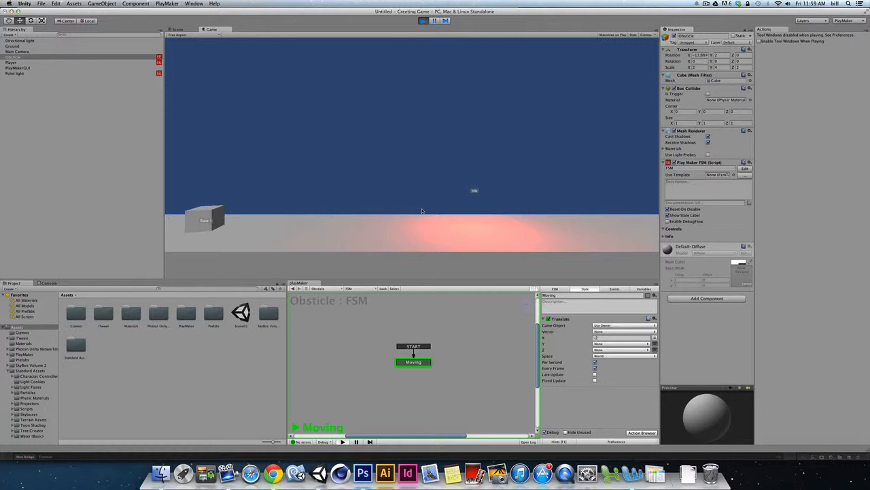
{"action": "key", "text": "super+p"}
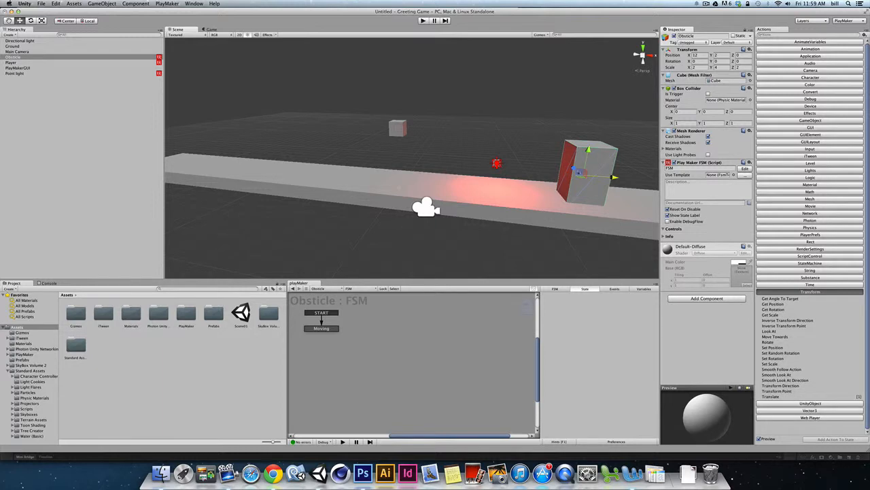
Lower the obstacle partly into the ground by setting its Y position to 1, and play-test the scene
{"action": "left_click_drag", "start_coordinate": [590, 151], "coordinate": [586, 169]}
{"action": "left_click", "coordinate": [720, 55]}
{"action": "type", "text": "2"}
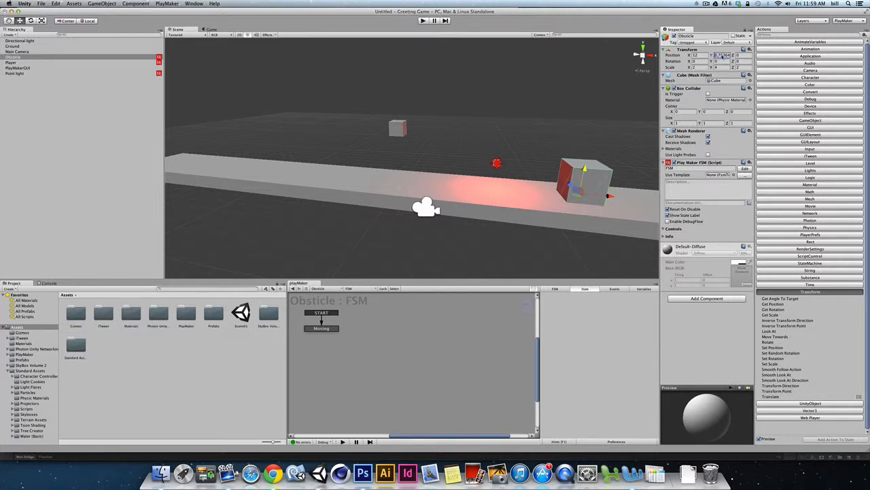
{"action": "key", "text": "Return"}
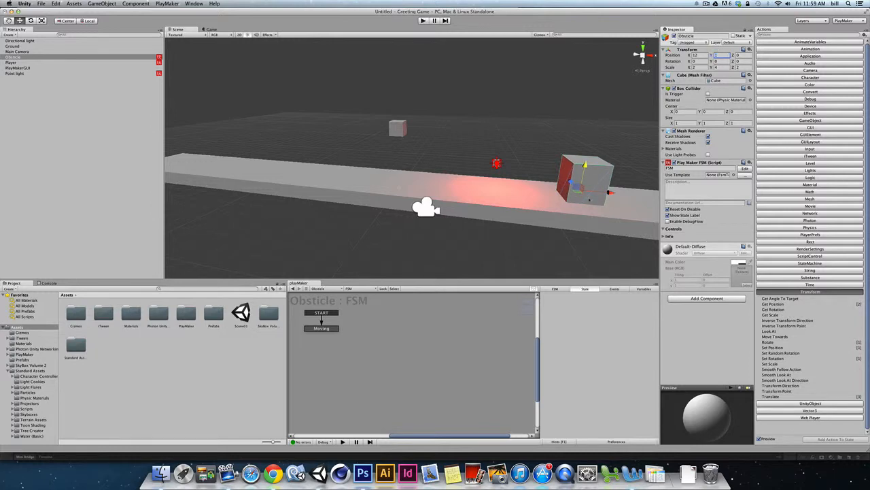
{"action": "left_click", "coordinate": [423, 21]}
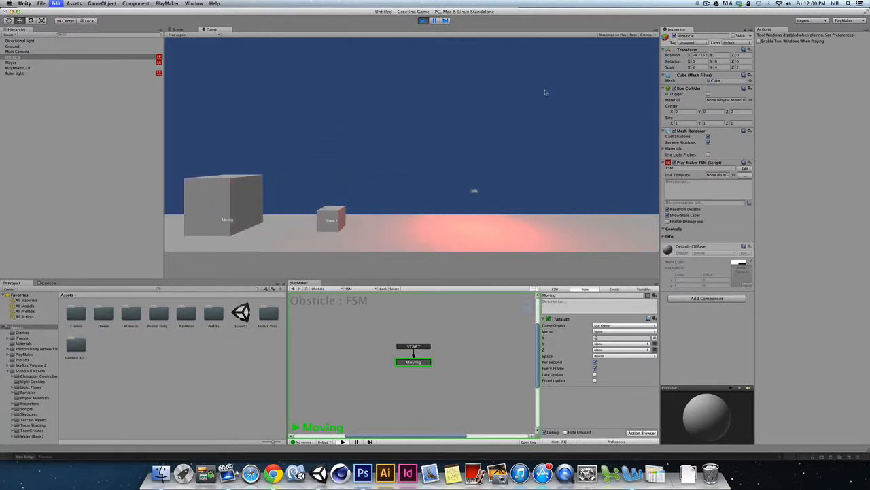
{"action": "key", "text": "super+p"}
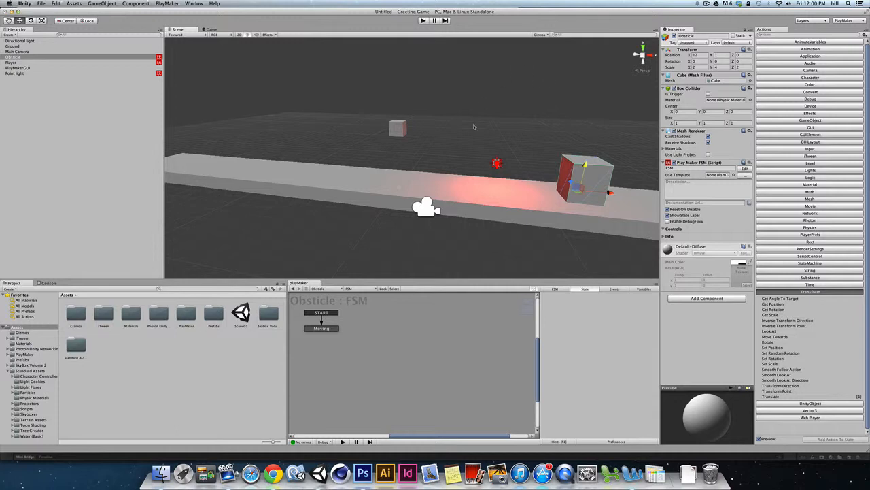
Create a sphere and rename it as Obstacle Spawner
{"action": "left_click", "coordinate": [100, 4]}
{"action": "mouse_move", "coordinate": [104, 19]}
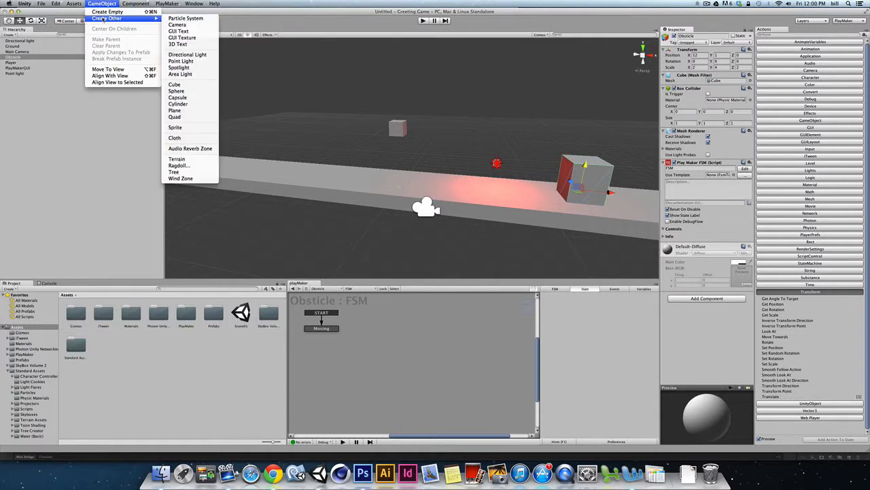
{"action": "left_click", "coordinate": [186, 91]}
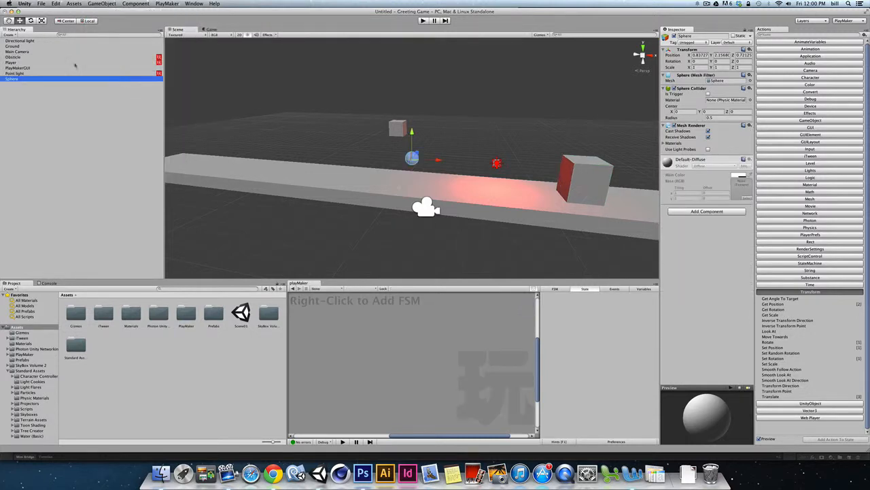
{"action": "left_click", "coordinate": [19, 82]}
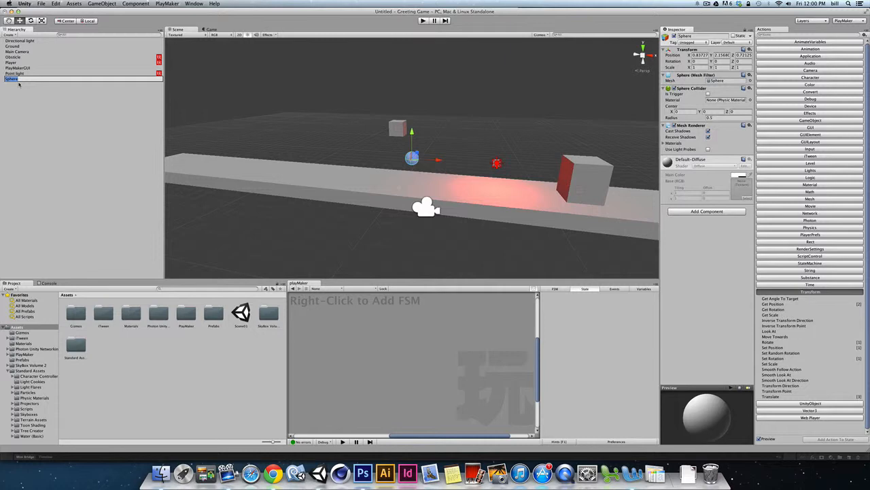
{"action": "type", "text": "Obstacle Spawn"}
{"action": "key", "text": "Return"}
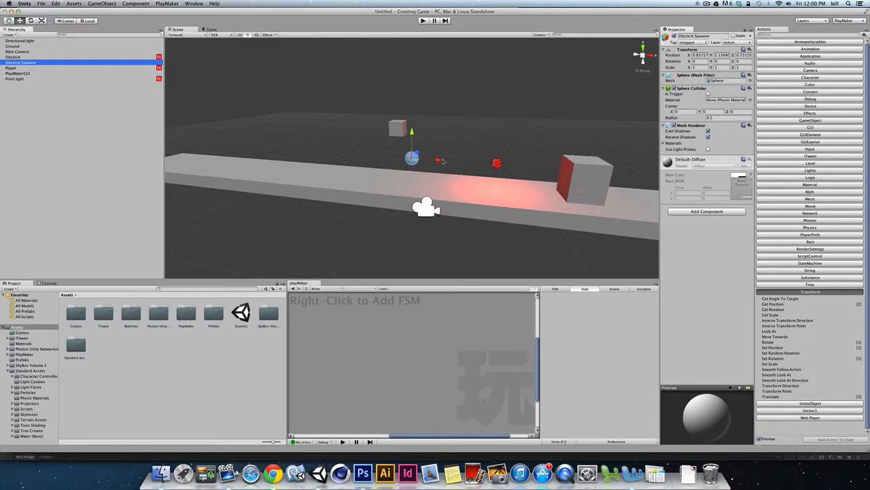
Move the Obstacle Spawner to the obstacle's end of the ground, setting its position to X 15, Y 3, Z 0
{"action": "left_click_drag", "start_coordinate": [442, 161], "coordinate": [649, 123]}
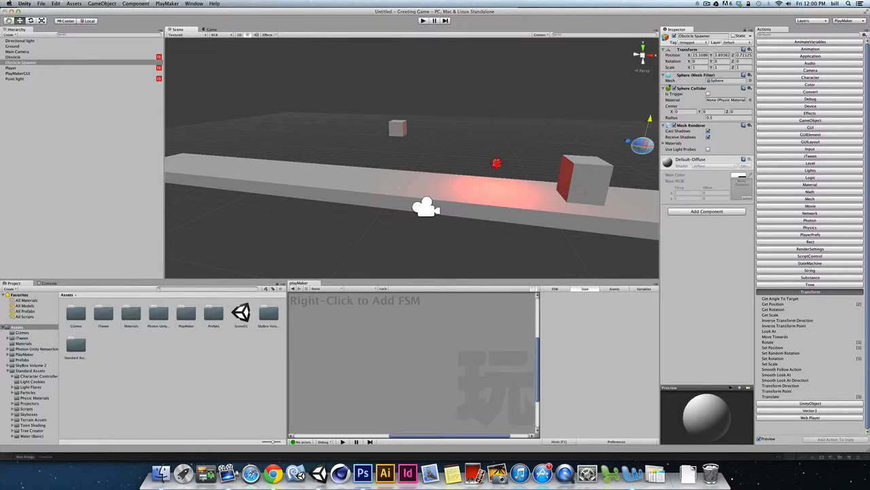
{"action": "left_click", "coordinate": [698, 56]}
{"action": "type", "text": "0.5"}
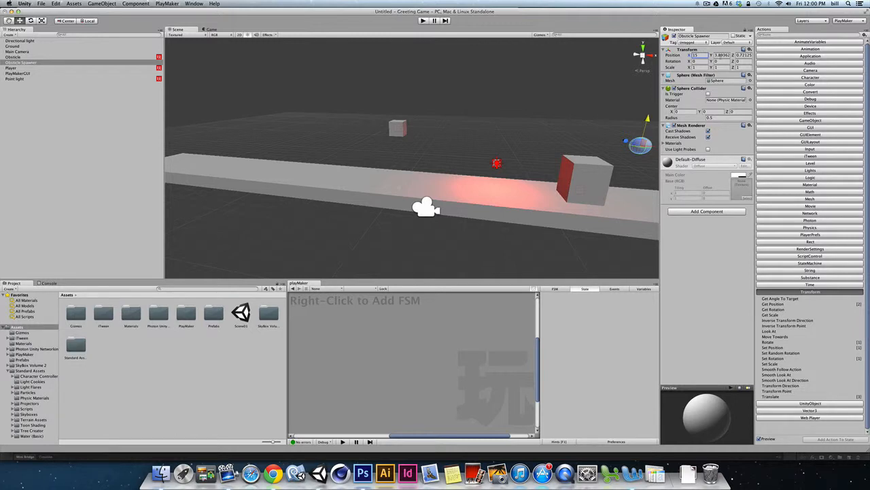
{"action": "key", "text": "Tab"}
{"action": "type", "text": "1"}
{"action": "key", "text": "Tab"}
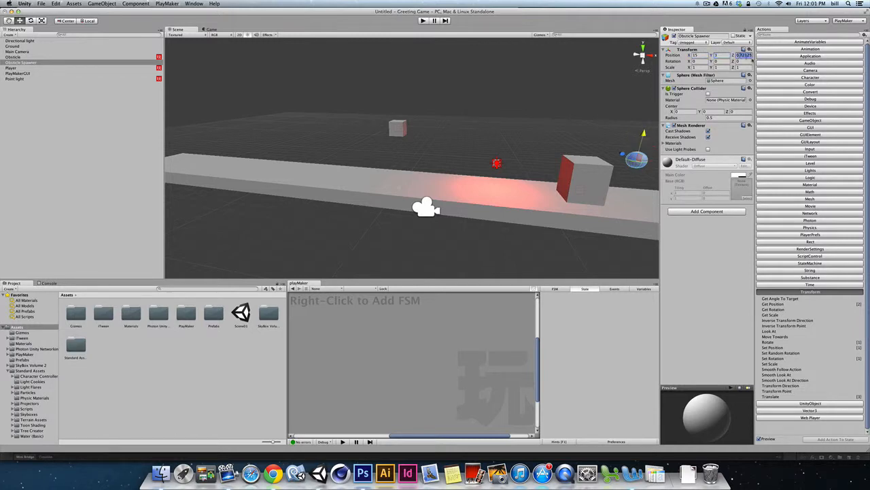
{"action": "type", "text": "0"}
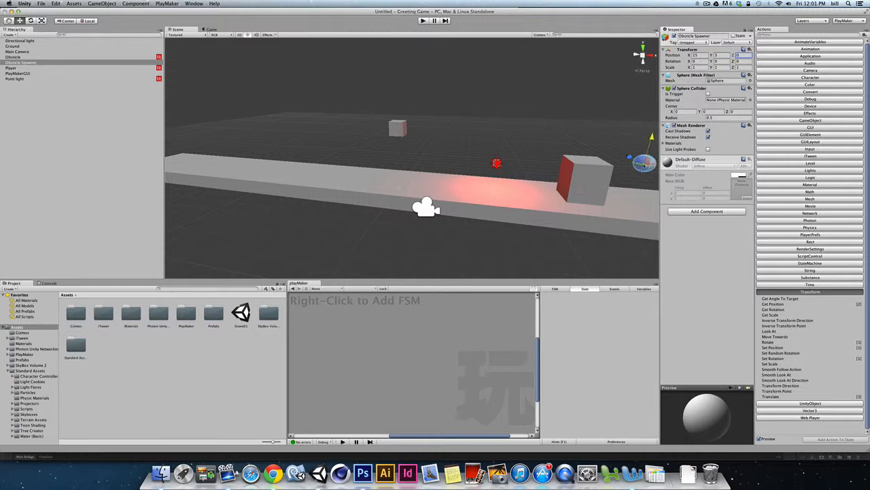
Set the Obstacle Spawner's X position to 12 and raise it above the obstacle to a Y of about 4.1
{"action": "left_click_drag", "start_coordinate": [656, 166], "coordinate": [608, 164]}
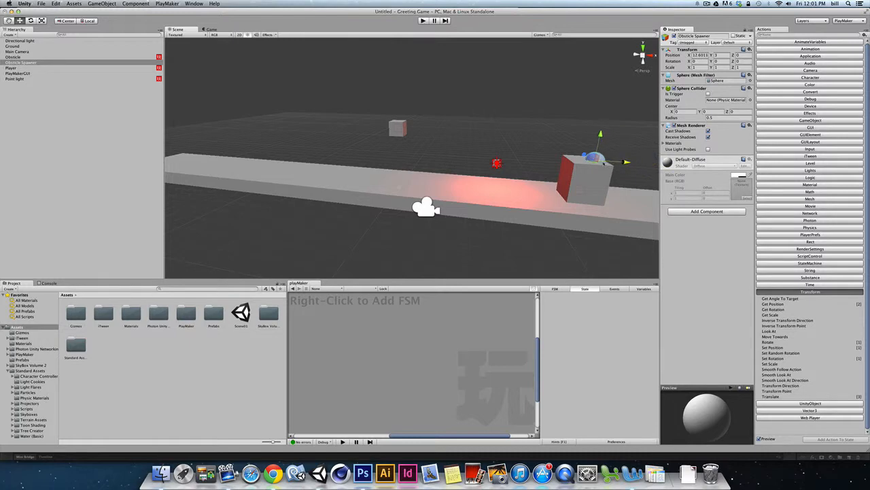
{"action": "left_click", "coordinate": [695, 54]}
{"action": "type", "text": "12"}
{"action": "key", "text": "Return"}
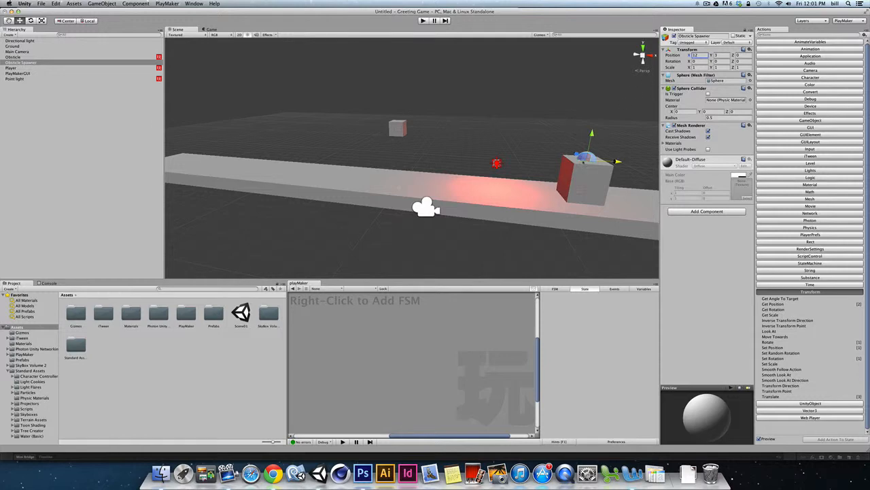
{"action": "left_click_drag", "start_coordinate": [590, 141], "coordinate": [593, 124]}
{"action": "left_click_drag", "start_coordinate": [595, 120], "coordinate": [595, 119]}
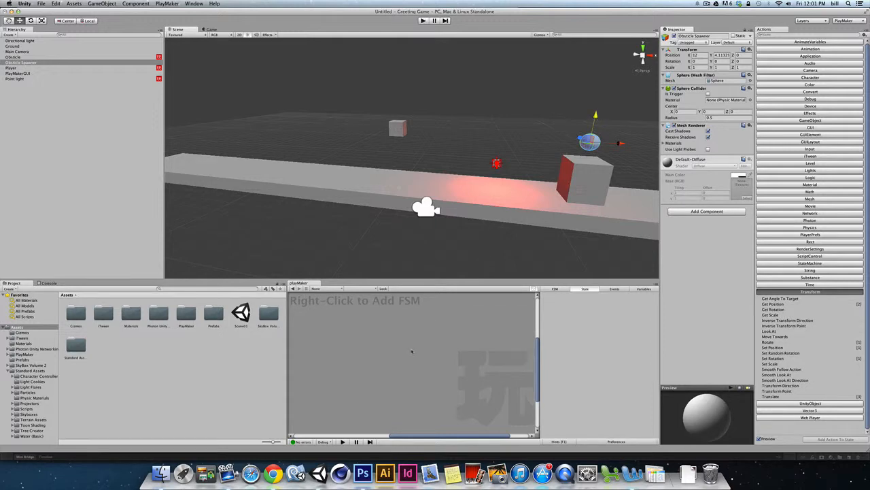
Add an FSM to the Obstacle Spawner and put a Create Object action in State 1
{"action": "left_click", "coordinate": [25, 63]}
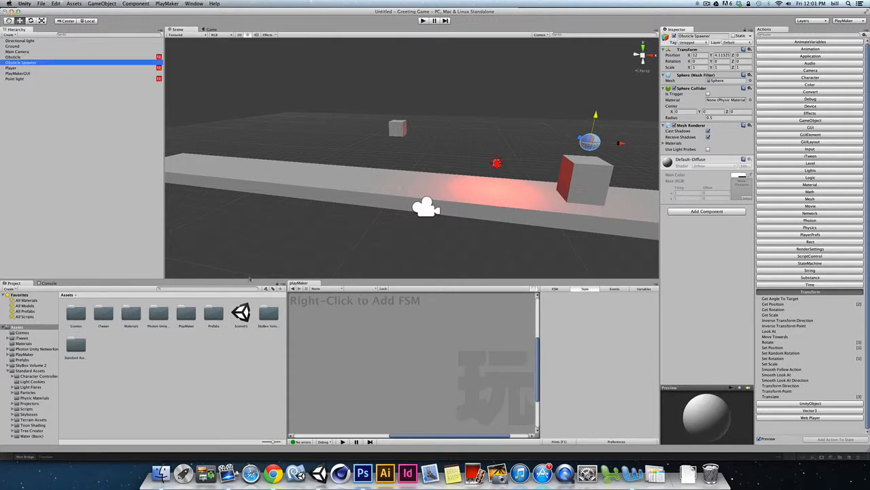
{"action": "right_click", "coordinate": [319, 321]}
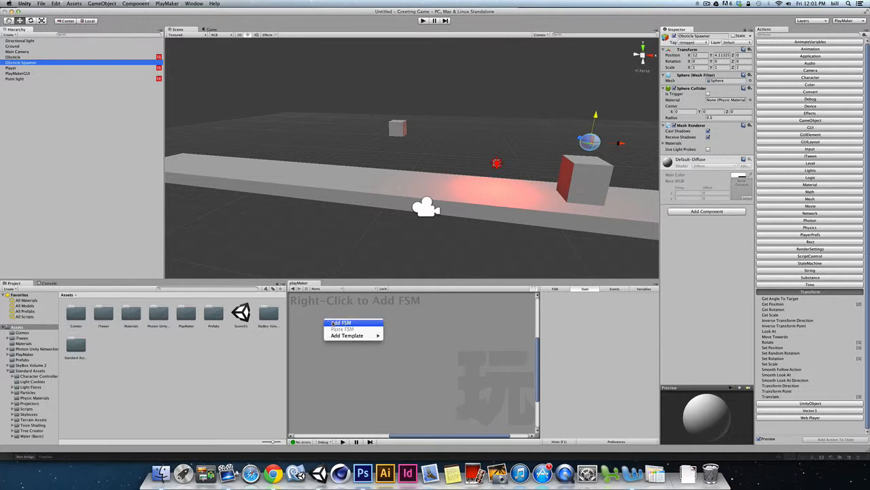
{"action": "left_click", "coordinate": [327, 322]}
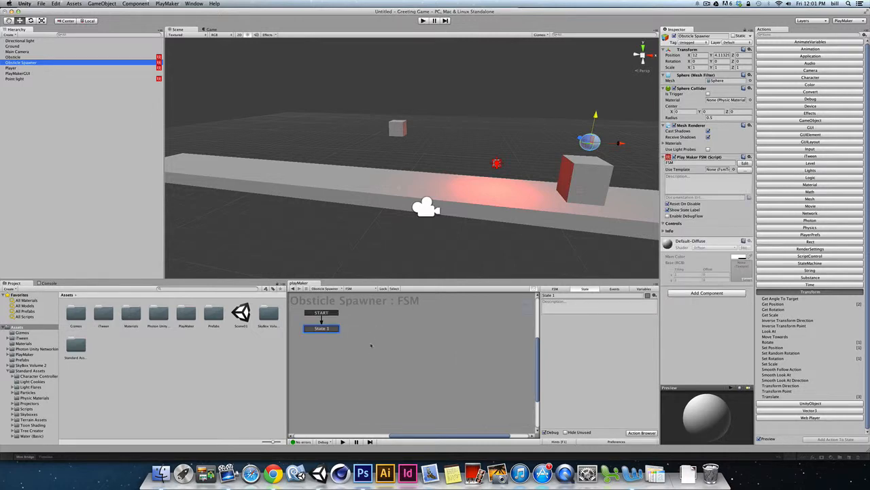
{"action": "left_click", "coordinate": [329, 329]}
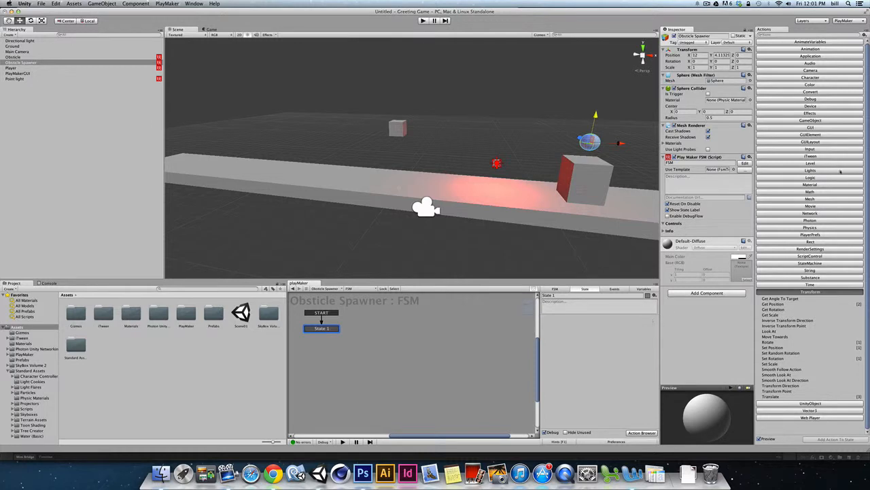
{"action": "left_click", "coordinate": [823, 120]}
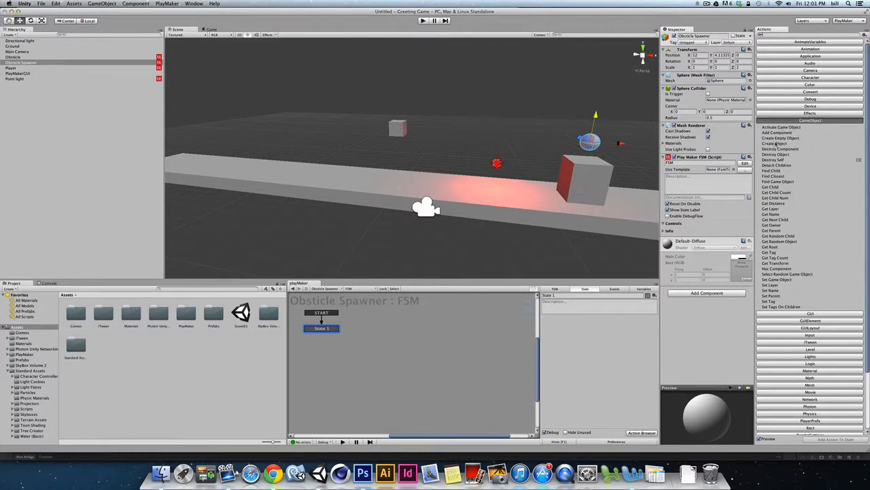
{"action": "left_click", "coordinate": [773, 143]}
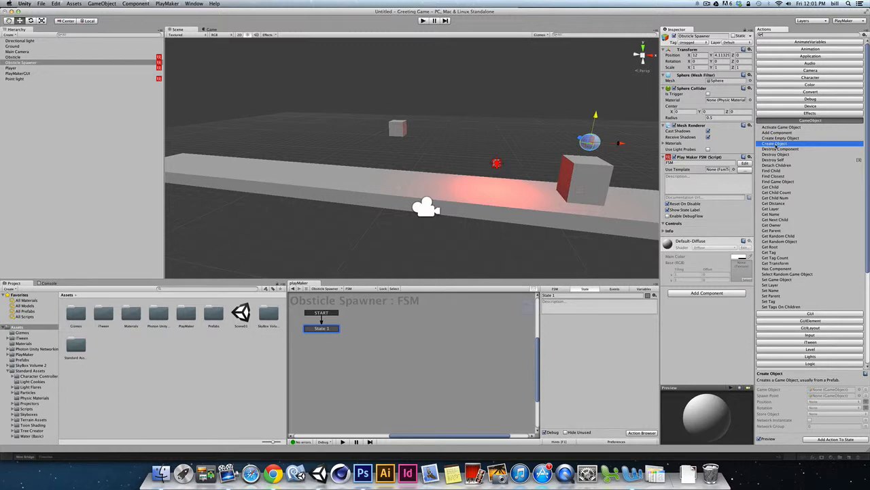
{"action": "left_click_drag", "start_coordinate": [775, 145], "coordinate": [591, 342]}
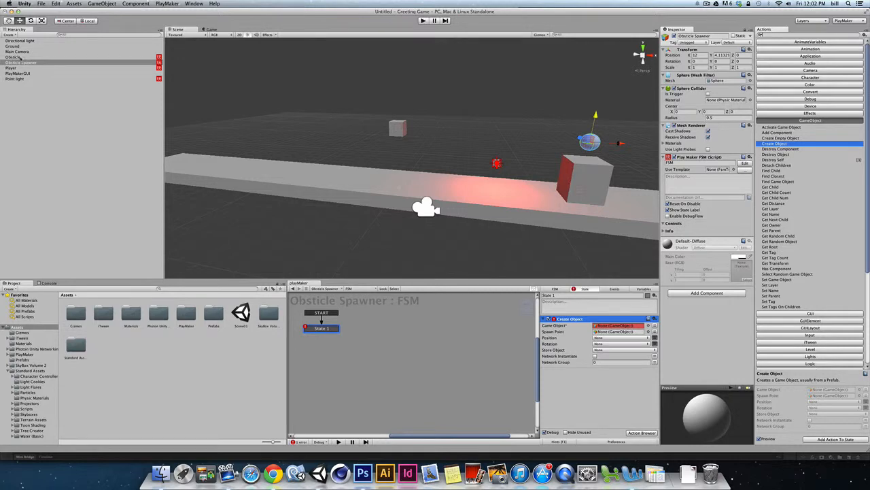
In the Create Object action, assign the Obstacle as Game Object and the Obstacle Spawner as Spawn Point
{"action": "mouse_move", "coordinate": [17, 62]}
{"action": "left_mouse_down"}
{"action": "mouse_move", "coordinate": [68, 74]}
{"action": "mouse_move", "coordinate": [395, 249]}
{"action": "mouse_move", "coordinate": [147, 108]}
{"action": "mouse_move", "coordinate": [28, 66]}
{"action": "mouse_move", "coordinate": [29, 58]}
{"action": "mouse_move", "coordinate": [568, 197]}
{"action": "mouse_move", "coordinate": [620, 196]}
{"action": "mouse_move", "coordinate": [34, 59]}
{"action": "left_mouse_up"}
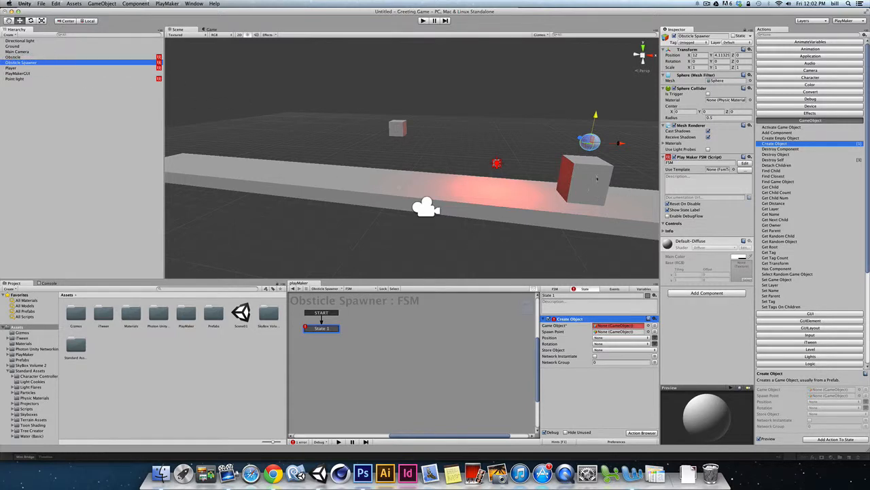
{"action": "left_click_drag", "start_coordinate": [15, 58], "coordinate": [602, 325]}
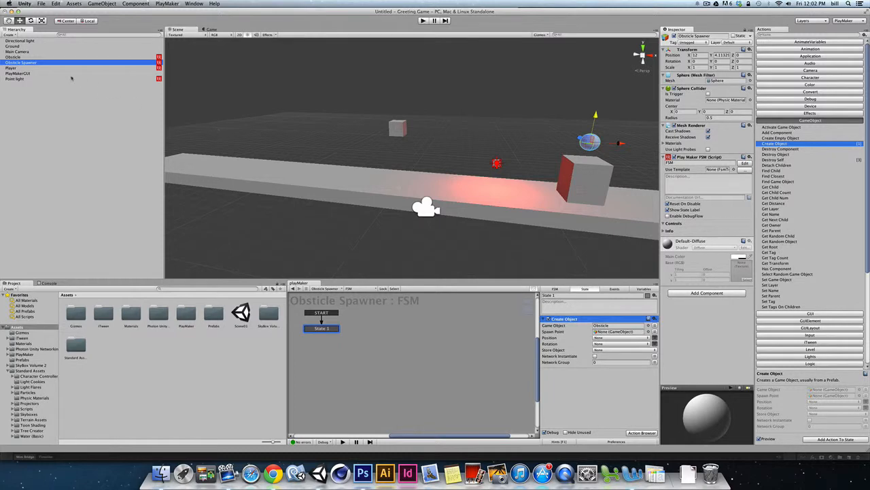
{"action": "left_click", "coordinate": [21, 63]}
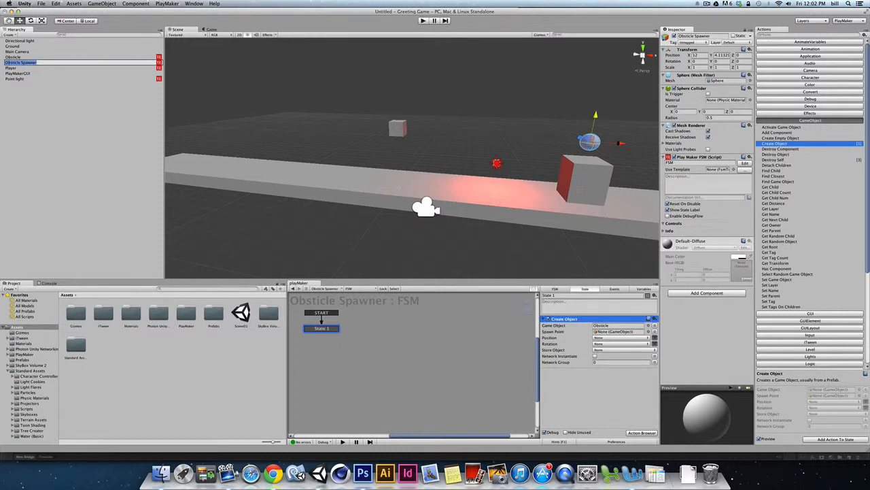
{"action": "left_click", "coordinate": [9, 62]}
{"action": "left_click", "coordinate": [12, 68]}
{"action": "left_click", "coordinate": [21, 63]}
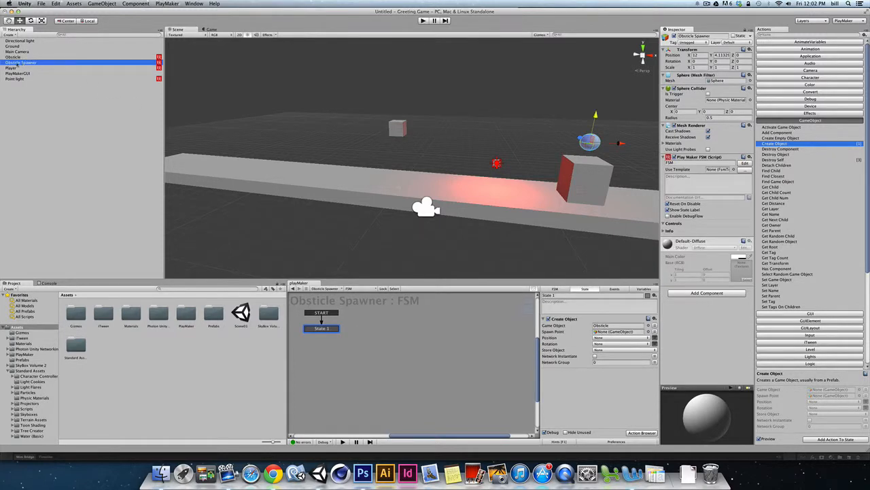
{"action": "left_click_drag", "start_coordinate": [14, 66], "coordinate": [608, 333]}
Play-test the spawner, stop the run, and examine the FSMs of the Obstacle and the Obstacle Spawner
{"action": "left_click", "coordinate": [422, 20]}
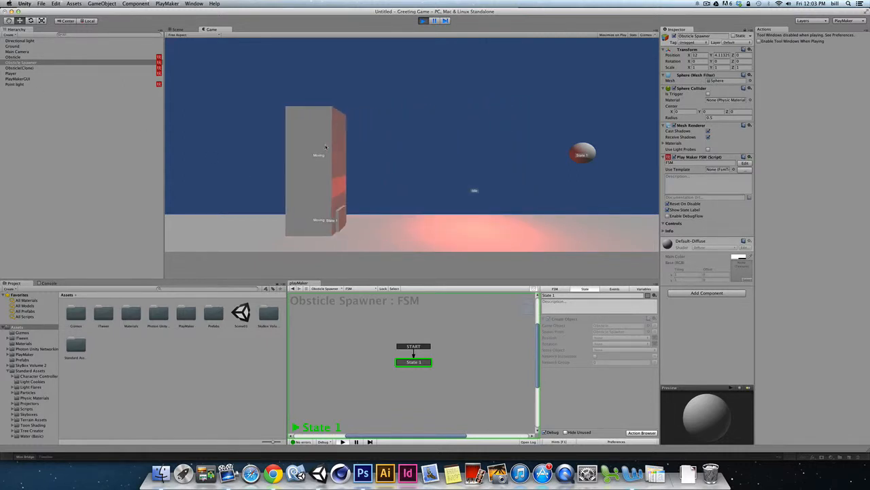
{"action": "key", "text": "super+p"}
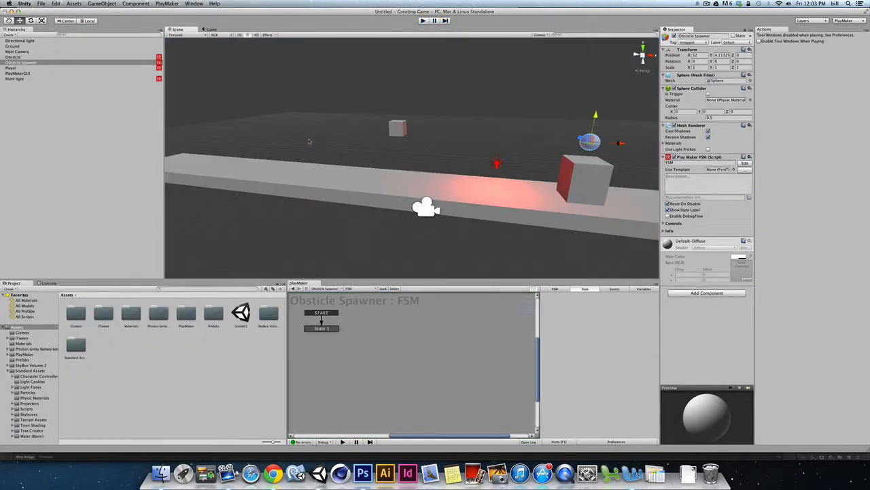
{"action": "left_click", "coordinate": [17, 57]}
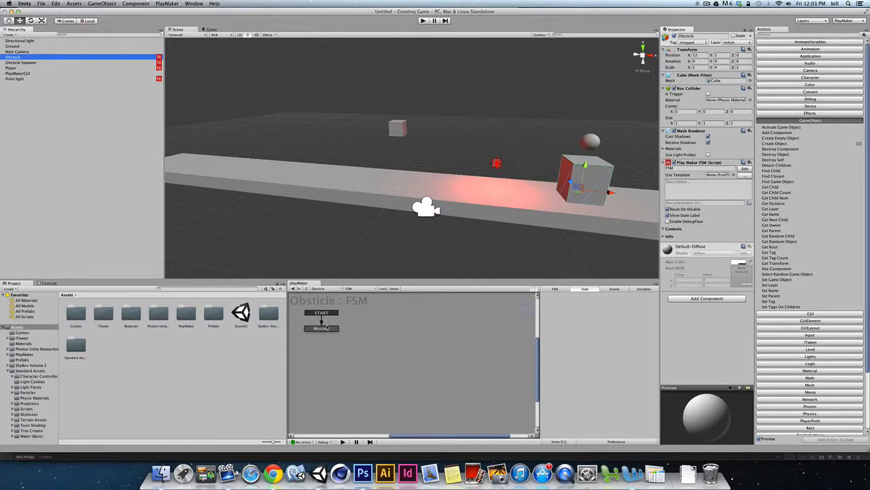
{"action": "left_click", "coordinate": [23, 62]}
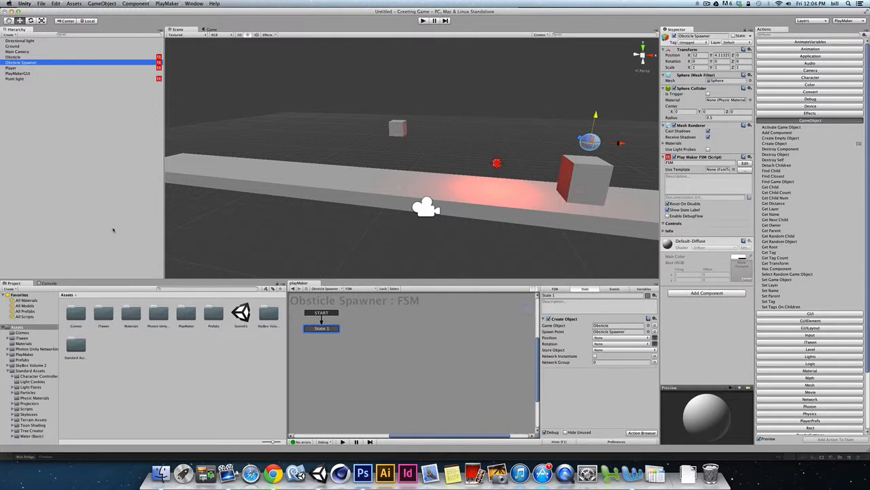
{"action": "left_click", "coordinate": [16, 58]}
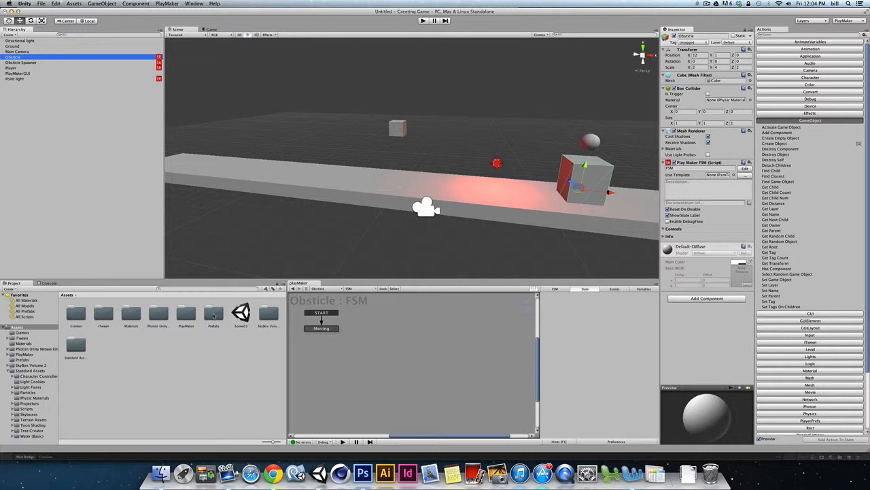
{"action": "left_click", "coordinate": [213, 314]}
{"action": "right_click", "coordinate": [184, 342]}
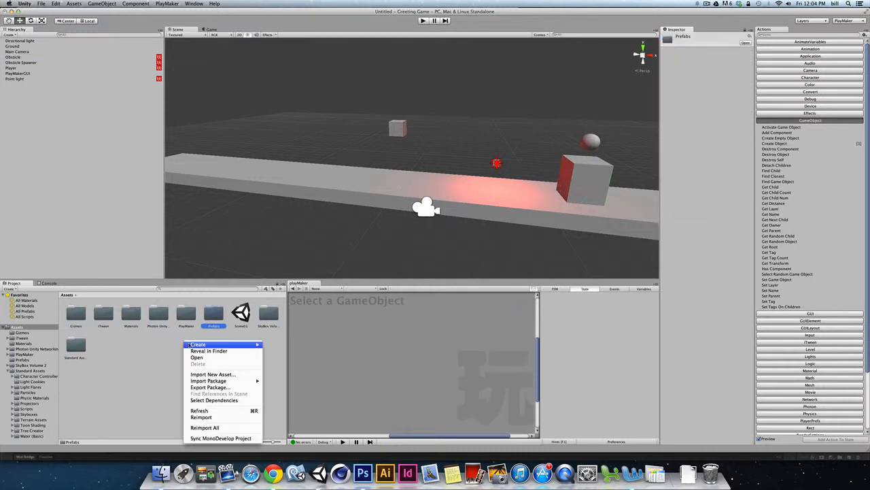
{"action": "mouse_move", "coordinate": [218, 344]}
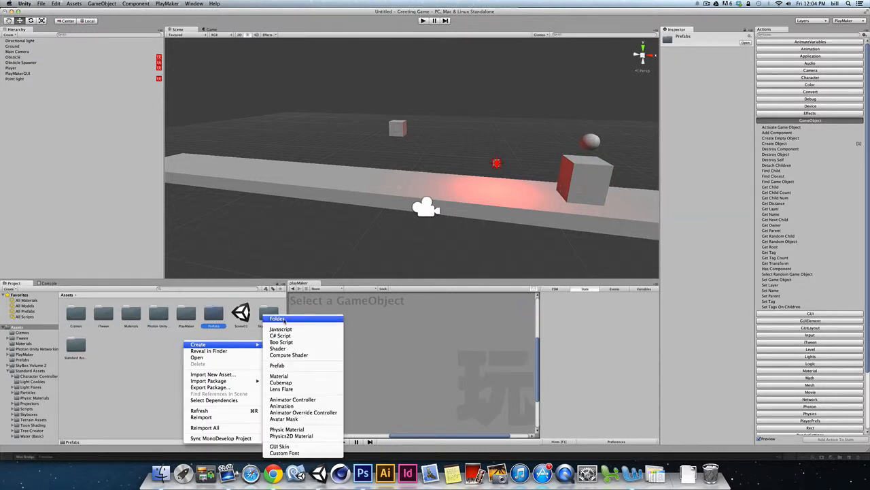
{"action": "left_click", "coordinate": [279, 319]}
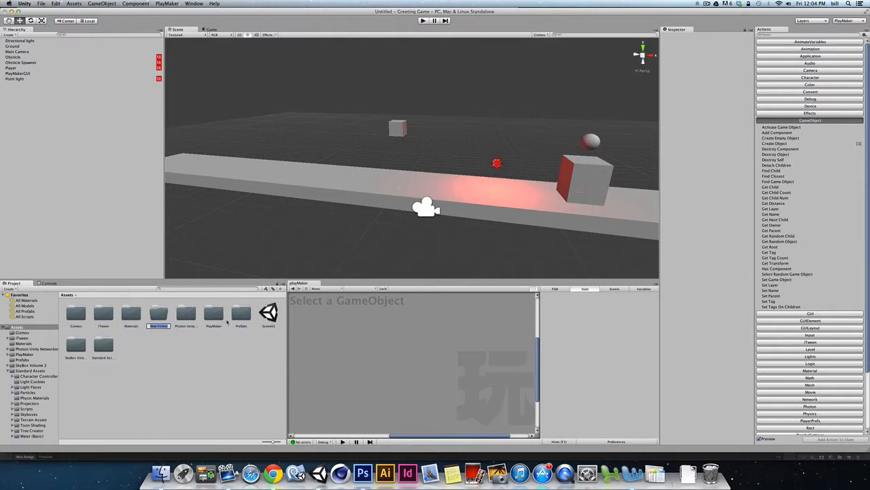
{"action": "key", "text": "Return"}
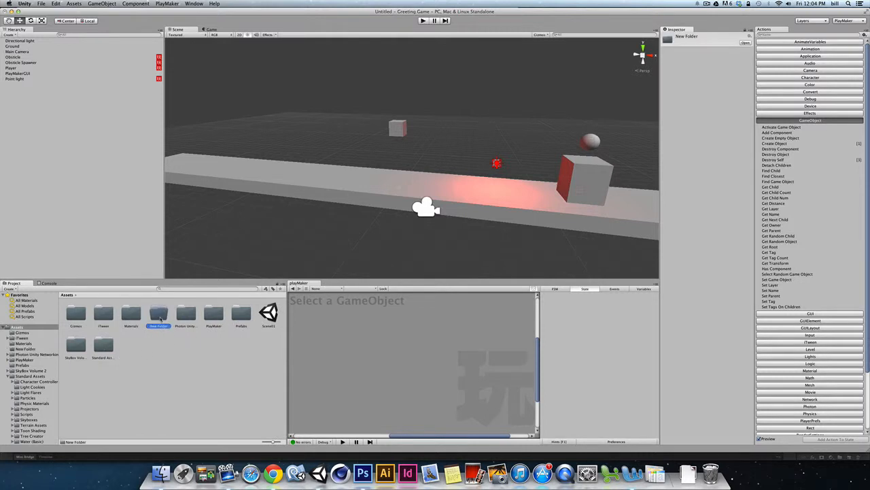
{"action": "right_click", "coordinate": [158, 315]}
{"action": "mouse_move", "coordinate": [172, 319]}
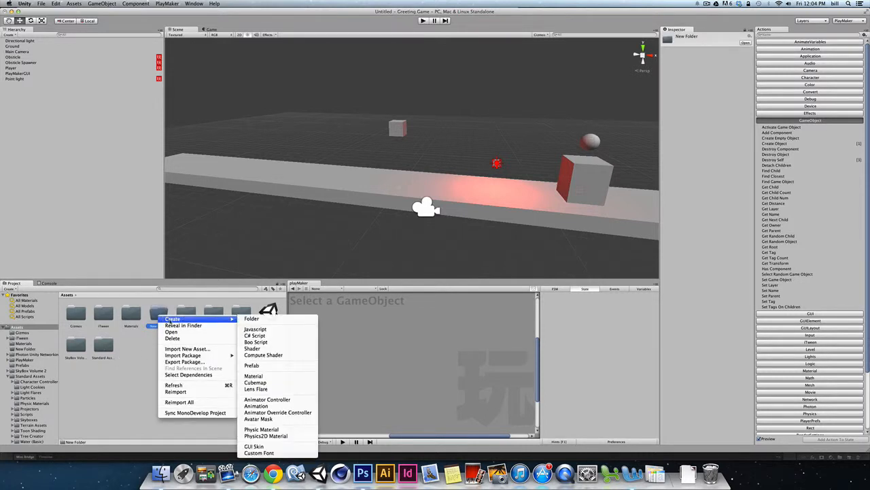
{"action": "left_click", "coordinate": [174, 338]}
{"action": "left_click", "coordinate": [487, 151]}
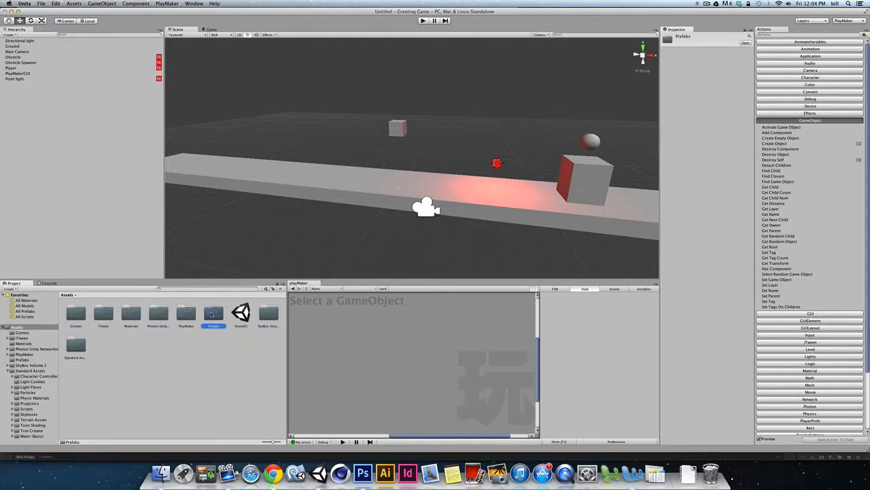
Save the Obstacle as a prefab in the Prefabs folder and select its instance in the scene
{"action": "double_click", "coordinate": [211, 314]}
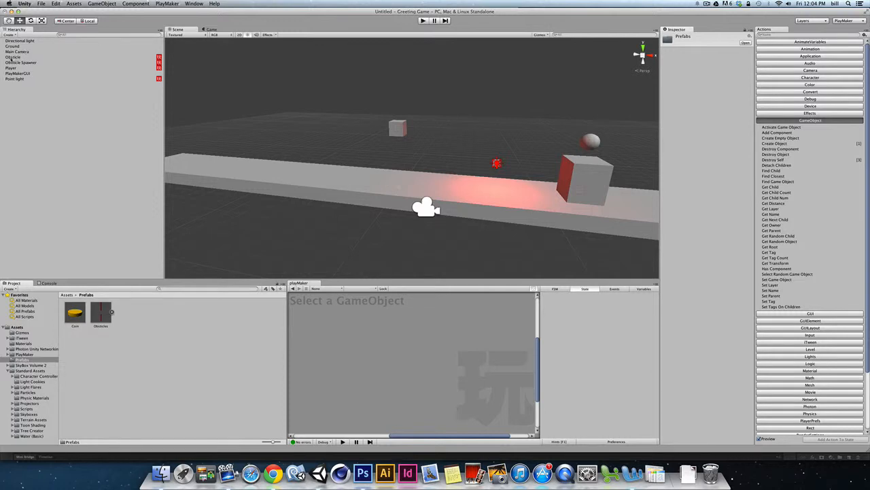
{"action": "left_click_drag", "start_coordinate": [9, 59], "coordinate": [152, 329]}
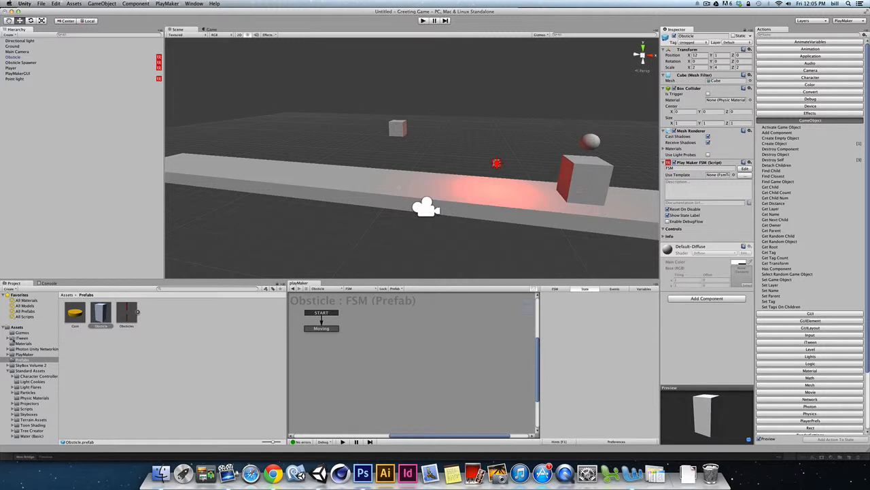
{"action": "left_click", "coordinate": [10, 57]}
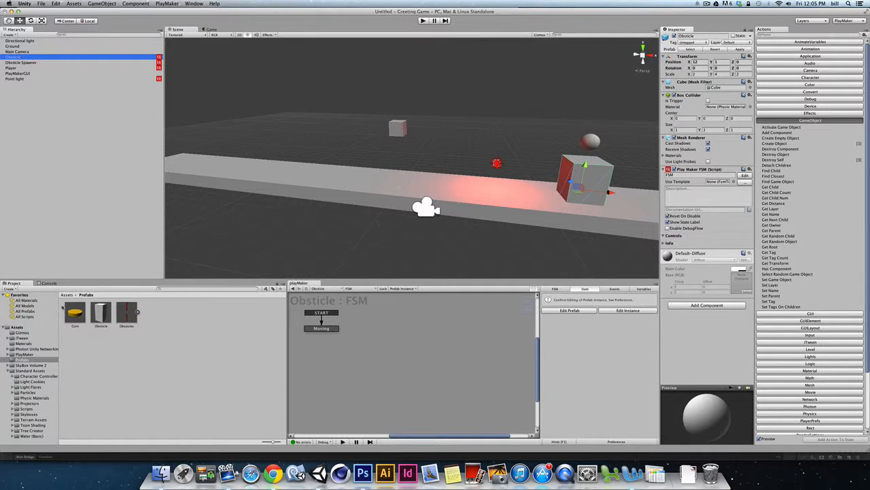
Delete the Obstacle instance from the scene and select the Obstacle Spawner to show its Create Object action
{"action": "left_click", "coordinate": [34, 62]}
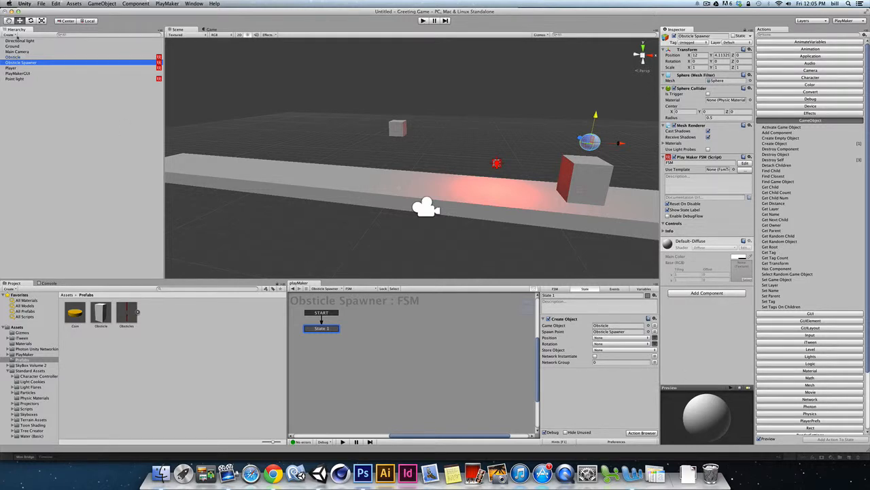
{"action": "left_click", "coordinate": [21, 58]}
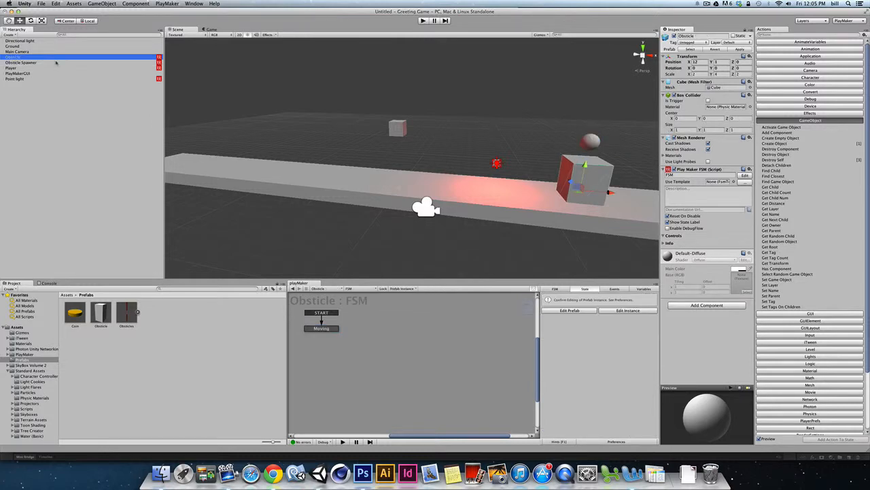
{"action": "key", "text": "super+BackSpace"}
{"action": "left_click", "coordinate": [25, 57]}
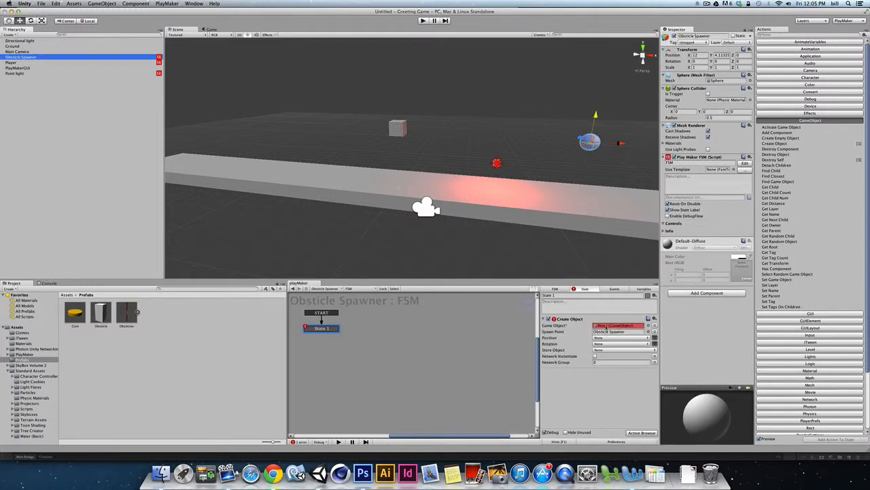
Assign the Obsticle prefab as the Create Object action's Game Object, play-test the spawner and stop the run
{"action": "left_click_drag", "start_coordinate": [101, 313], "coordinate": [605, 328]}
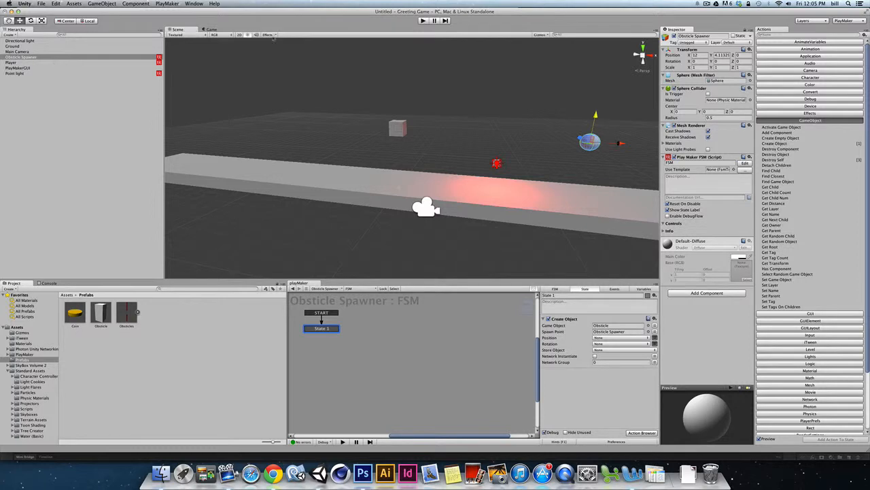
{"action": "left_click", "coordinate": [423, 21]}
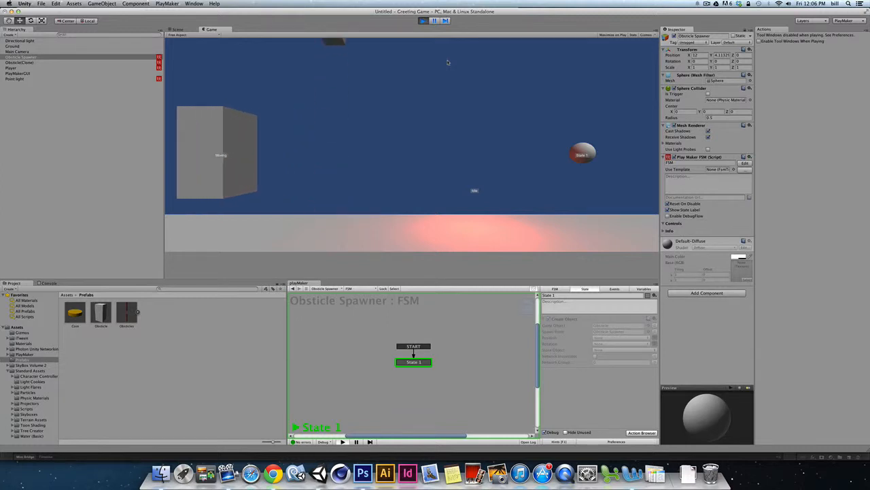
{"action": "key", "text": "super+p"}
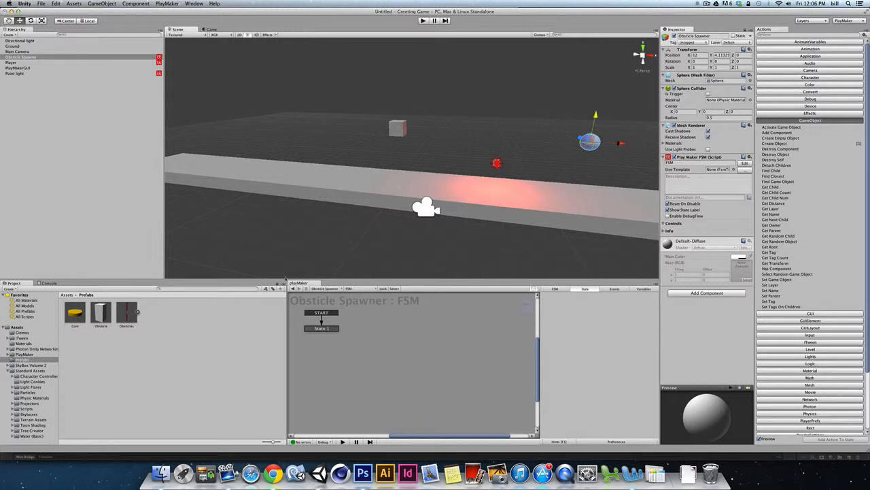
Raise the Obsticle Spawner to a Y position of about 7.06, play-test it and stop the run
{"action": "left_click", "coordinate": [24, 57]}
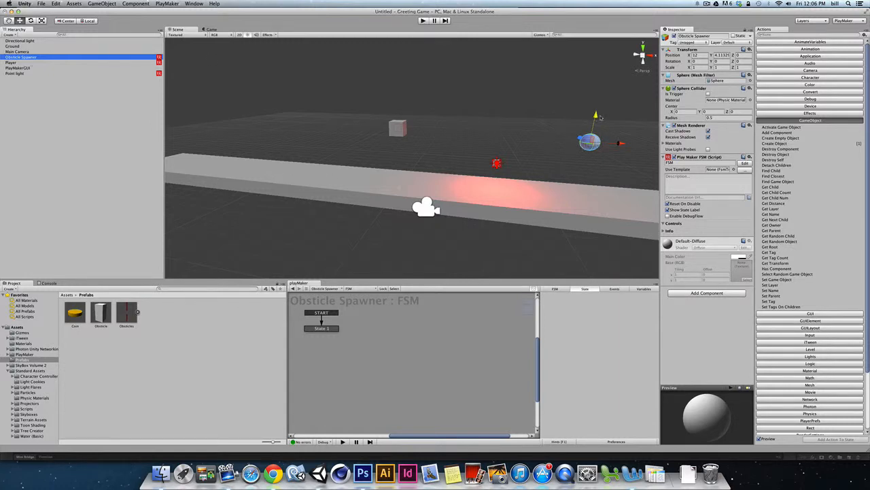
{"action": "left_click_drag", "start_coordinate": [595, 121], "coordinate": [605, 65]}
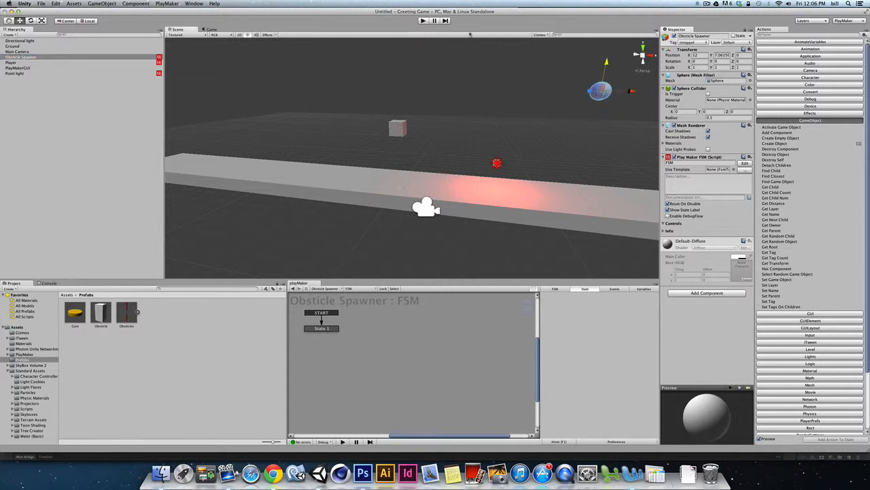
{"action": "left_click", "coordinate": [422, 21]}
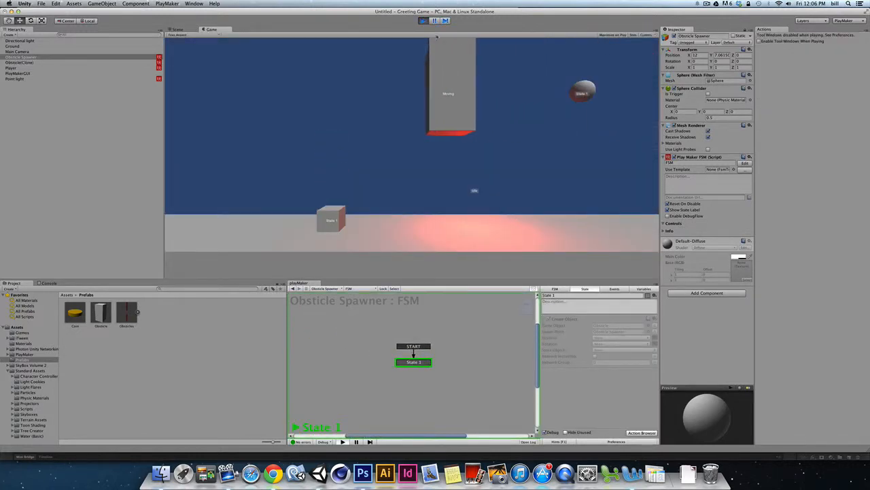
{"action": "key", "text": "super+p"}
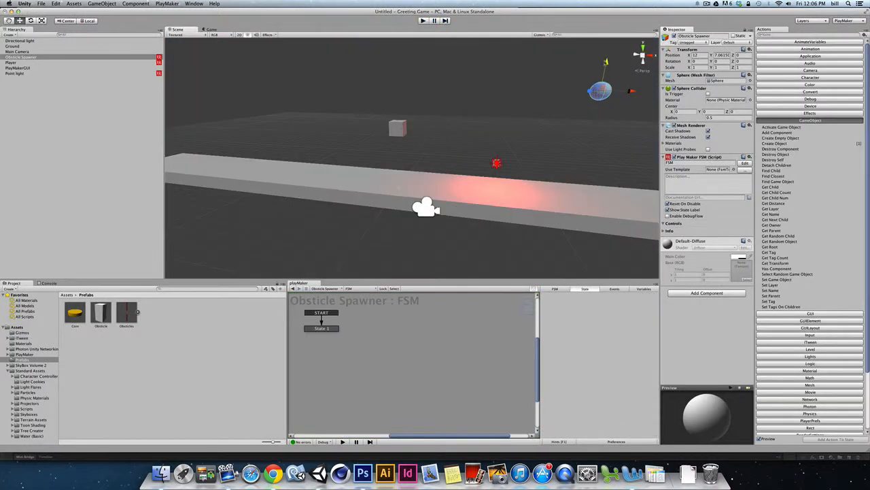
Lower the Obsticle Spawner to a Y position of about 4.75 and rename its State 1 to Spawn Object
{"action": "left_click_drag", "start_coordinate": [607, 63], "coordinate": [605, 111]}
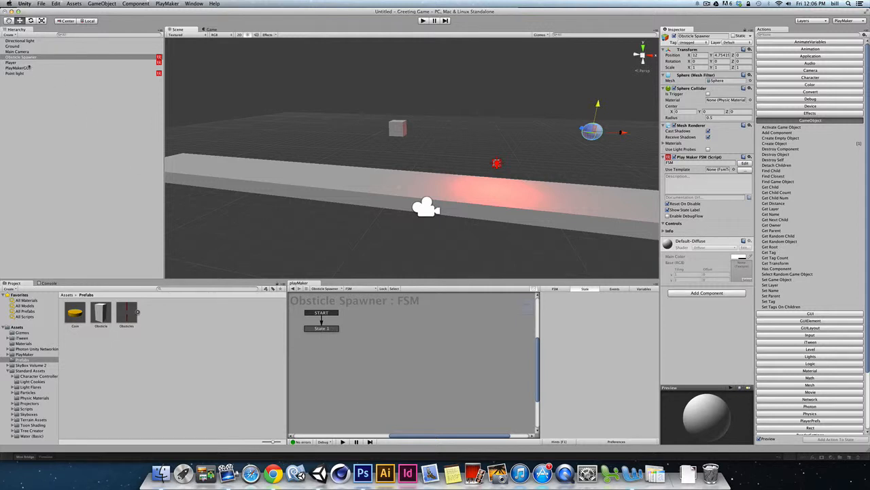
{"action": "left_click", "coordinate": [23, 59]}
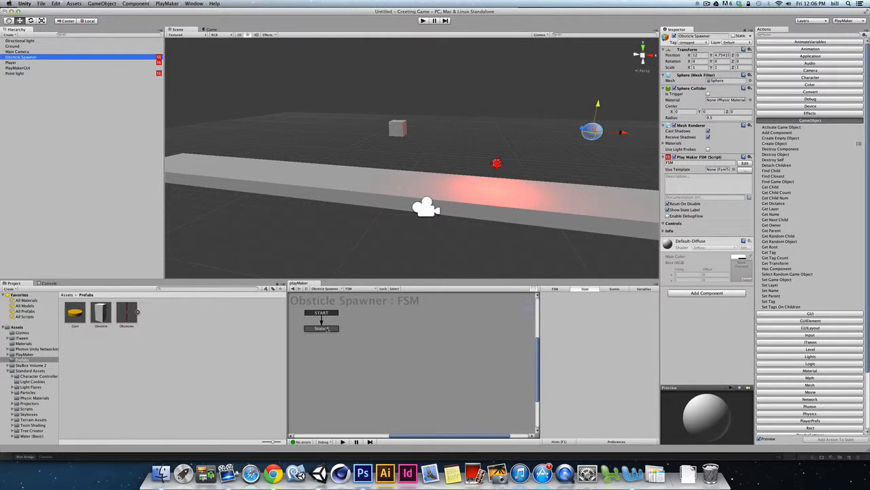
{"action": "left_click", "coordinate": [324, 329]}
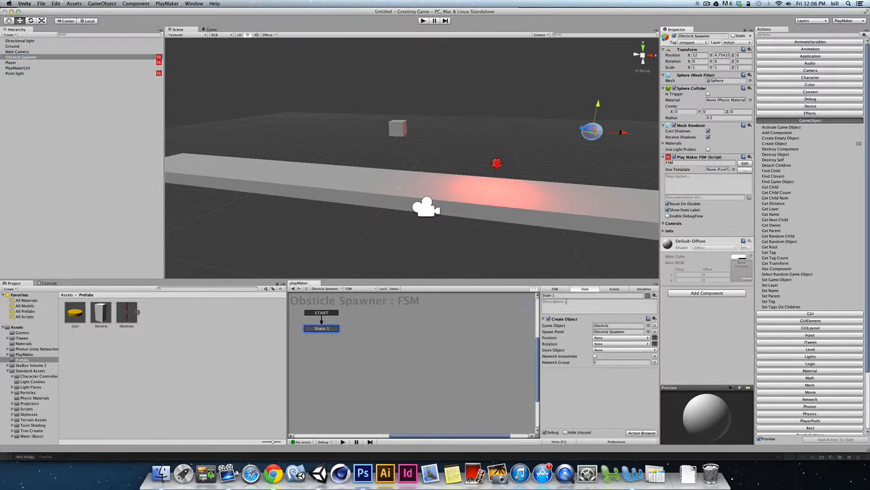
{"action": "left_click_drag", "start_coordinate": [565, 296], "coordinate": [504, 294]}
{"action": "type", "text": "Spawn"}
{"action": "type", "text": " Of"}
{"action": "type", "text": "bject"}
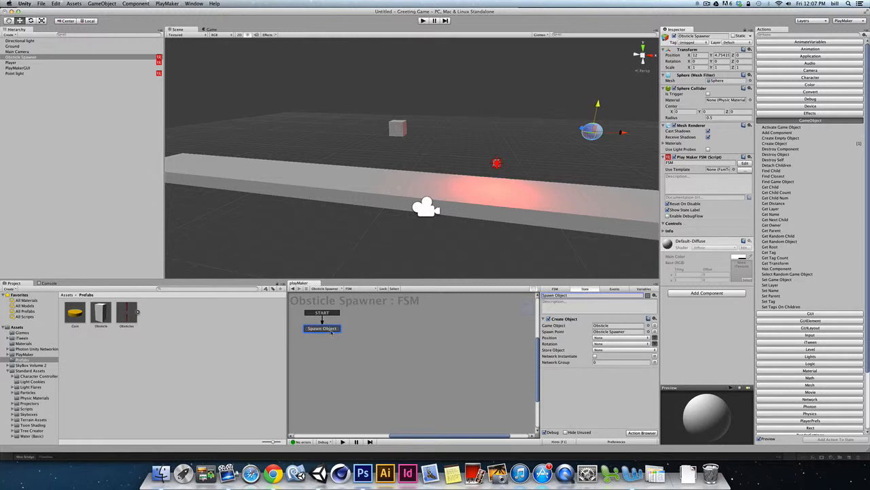
Add a second state beside Spawn Object in the spawner's FSM and name it Waiting
{"action": "right_click", "coordinate": [394, 334]}
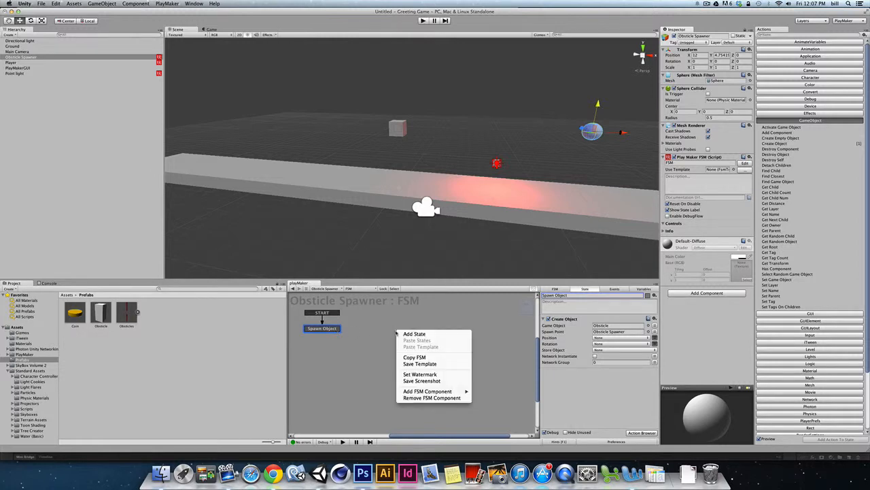
{"action": "left_click", "coordinate": [404, 333]}
{"action": "left_click_drag", "start_coordinate": [404, 334], "coordinate": [393, 329]}
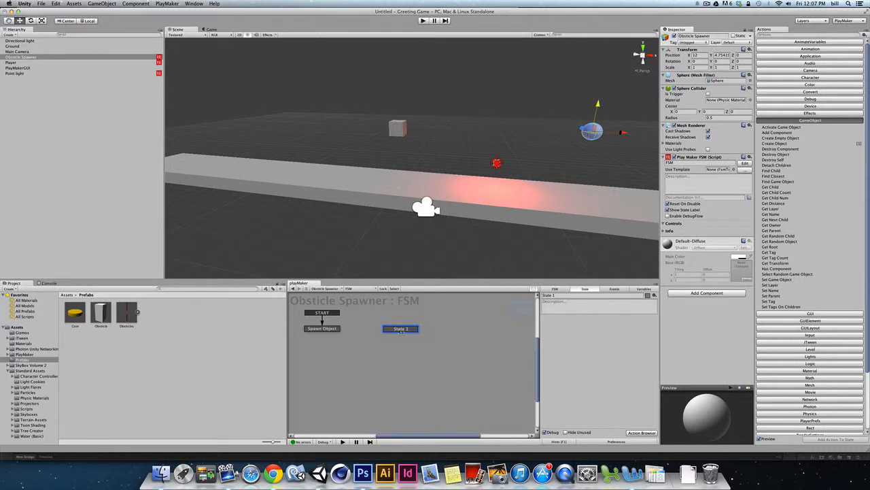
{"action": "left_click_drag", "start_coordinate": [559, 296], "coordinate": [517, 297]}
{"action": "type", "text": "Waiting"}
Add a Wait action to the Waiting state
{"action": "scroll", "coordinate": [789, 399], "scroll_direction": "down", "scroll_amount": 5}
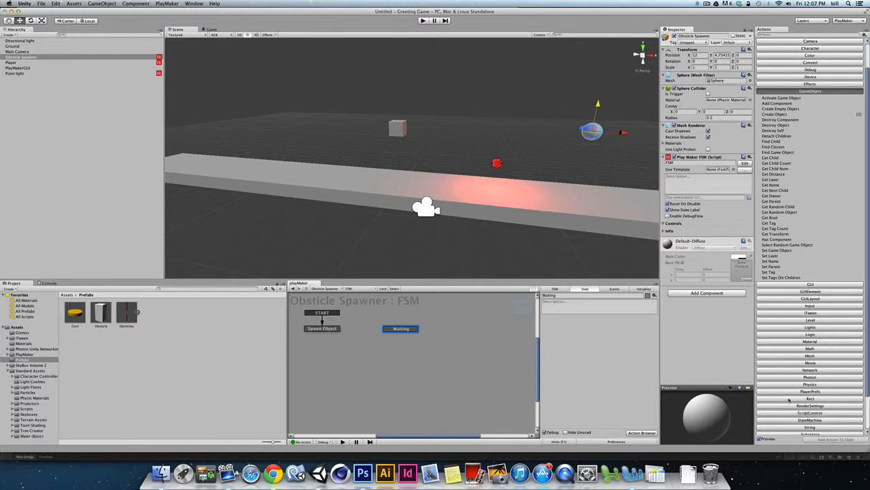
{"action": "left_click", "coordinate": [810, 402]}
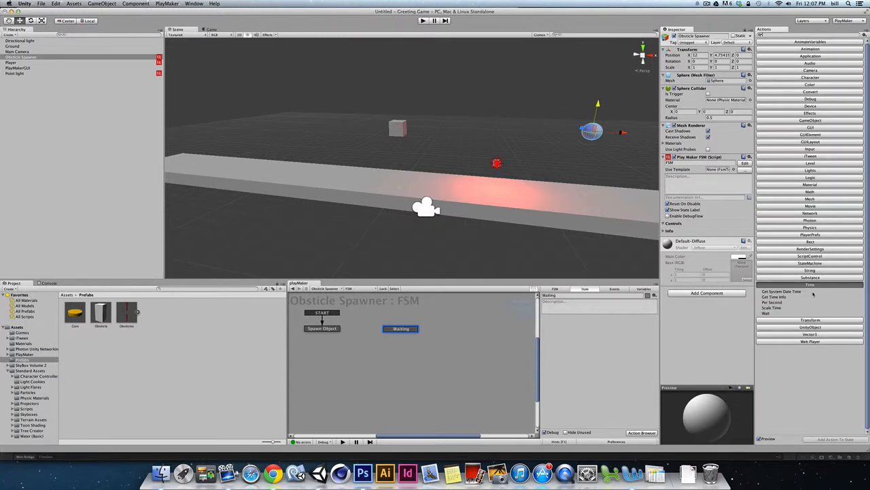
{"action": "left_click", "coordinate": [766, 314]}
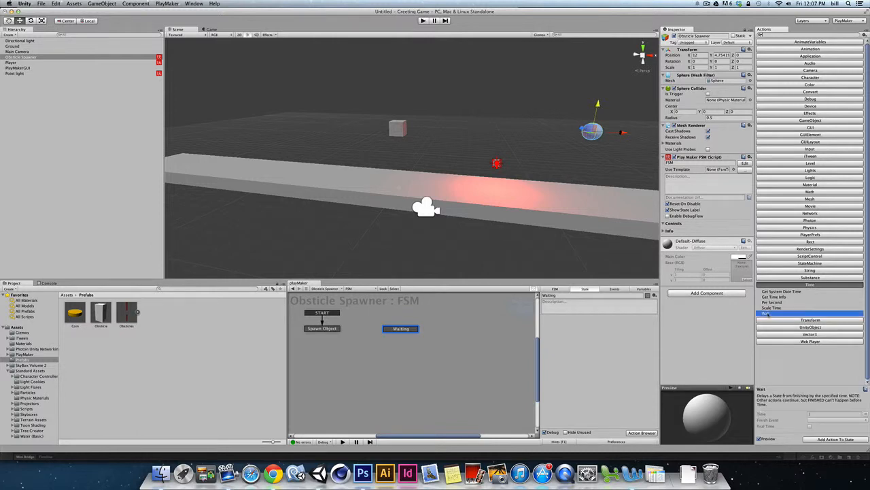
{"action": "double_click", "coordinate": [767, 314]}
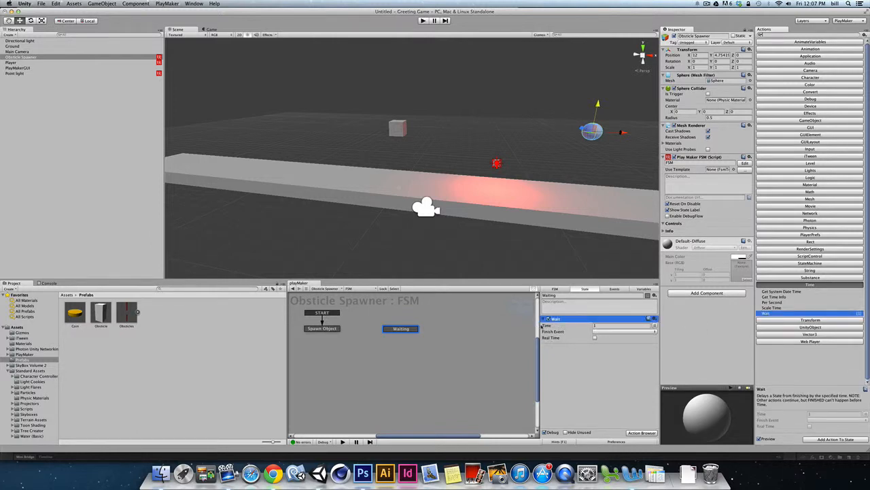
{"action": "left_click_drag", "start_coordinate": [599, 325], "coordinate": [591, 325]}
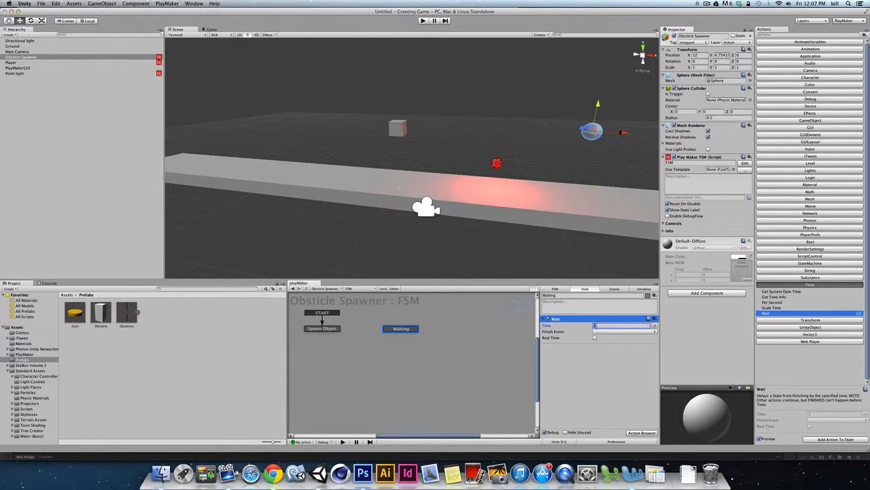
Create a Restart event in the spawner's FSM and set it as the Wait action's Finish Event
{"action": "left_click", "coordinate": [600, 332]}
{"action": "left_click", "coordinate": [604, 352]}
{"action": "left_click", "coordinate": [614, 289]}
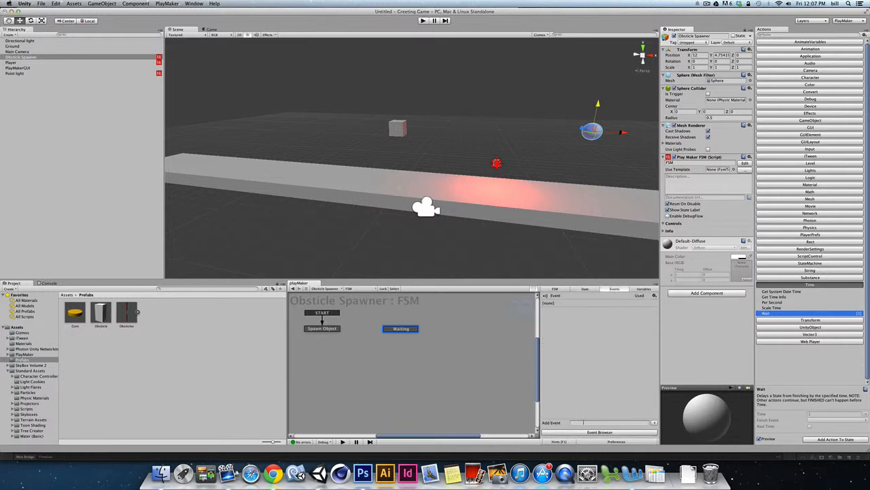
{"action": "left_click", "coordinate": [583, 422]}
{"action": "type", "text": "Restart"}
{"action": "key", "text": "Return"}
{"action": "left_click", "coordinate": [407, 329]}
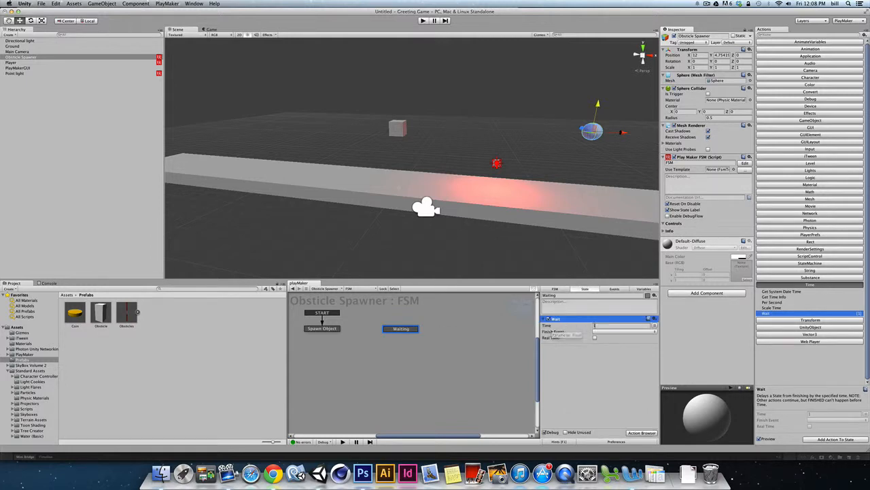
{"action": "left_click", "coordinate": [597, 331]}
{"action": "left_click", "coordinate": [605, 342]}
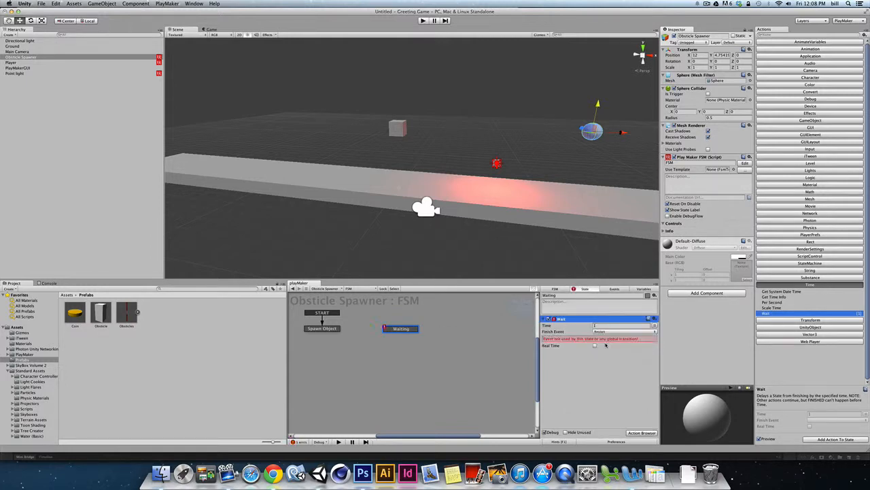
Add a Restart transition to the Waiting state and link it to Spawn Object
{"action": "right_click", "coordinate": [408, 331]}
{"action": "mouse_move", "coordinate": [442, 332]}
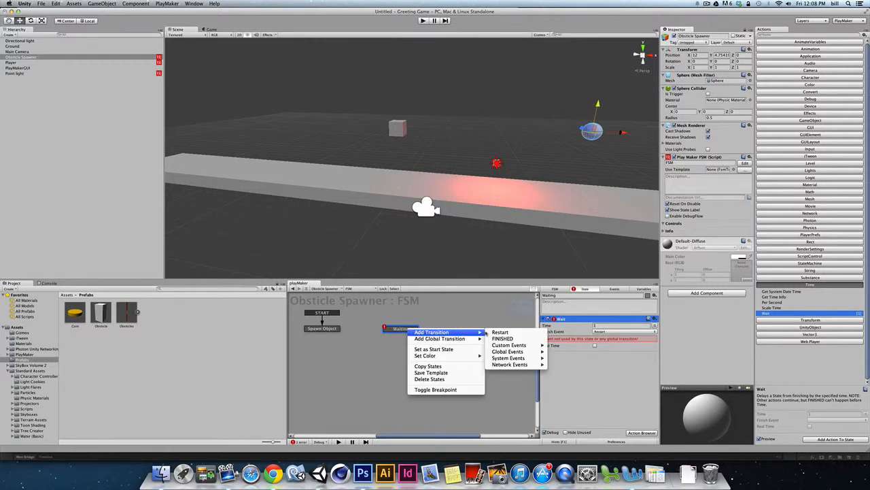
{"action": "left_click", "coordinate": [513, 333]}
{"action": "left_click_drag", "start_coordinate": [401, 334], "coordinate": [340, 328]}
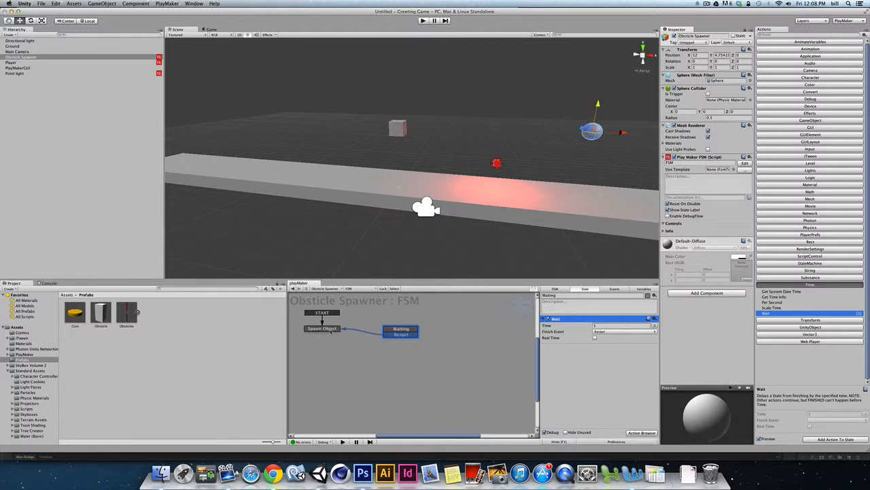
Add a FINISHED transition from Spawn Object to Waiting, play-test the looping spawner and stop the run
{"action": "right_click", "coordinate": [331, 330]}
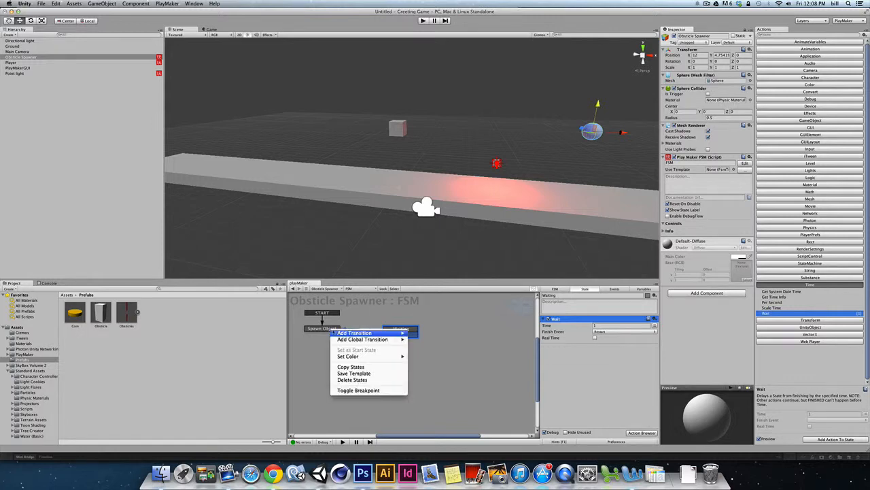
{"action": "mouse_move", "coordinate": [360, 332]}
{"action": "left_click", "coordinate": [422, 339]}
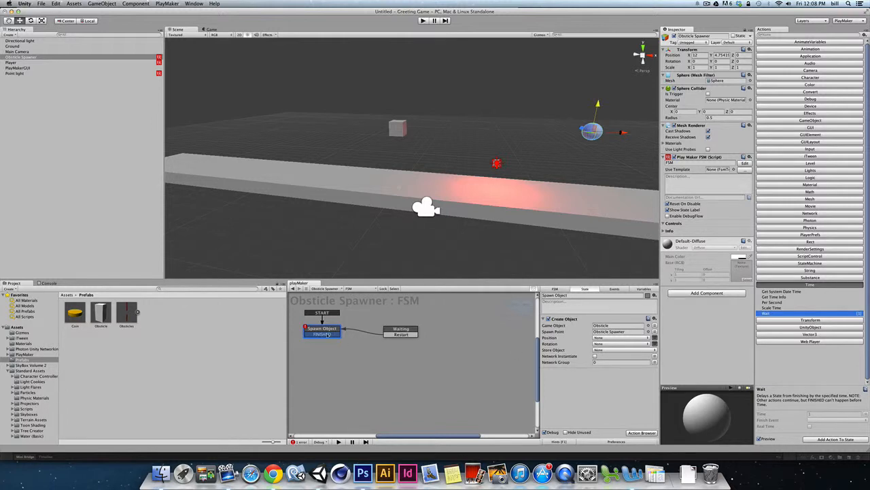
{"action": "left_click_drag", "start_coordinate": [345, 334], "coordinate": [386, 331]}
{"action": "left_click", "coordinate": [396, 331]}
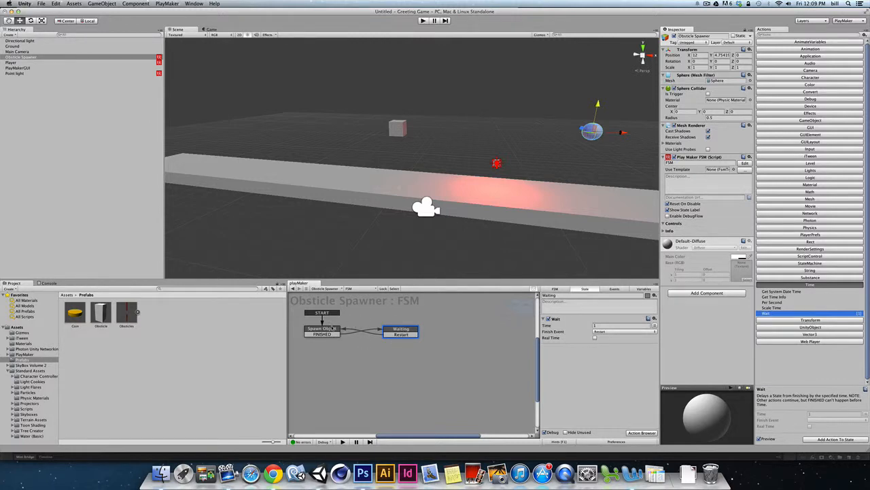
{"action": "left_click", "coordinate": [422, 20]}
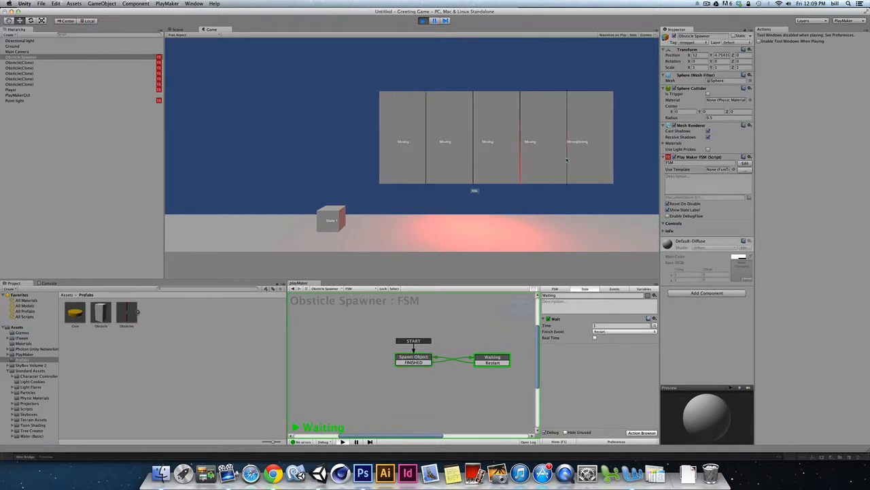
{"action": "key", "text": "super+p"}
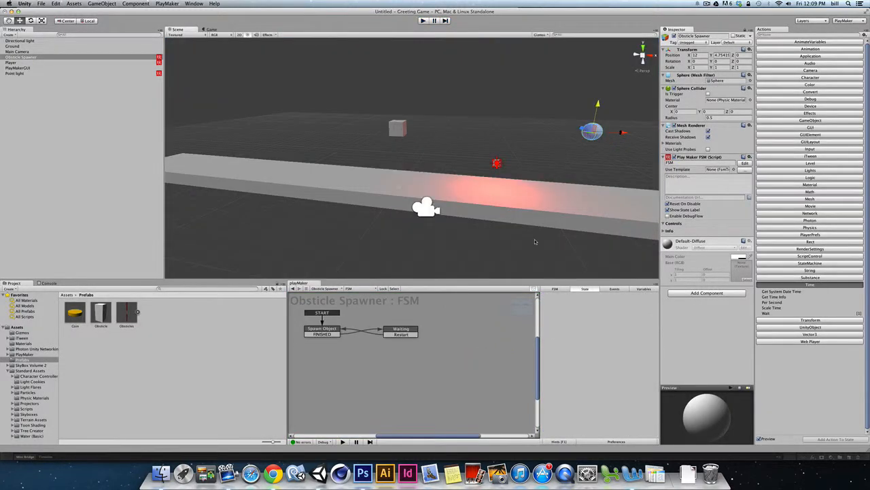
Set the Wait time in the Waiting state to 3, play-test the obstacle spacing and stop the run
{"action": "left_click", "coordinate": [410, 329]}
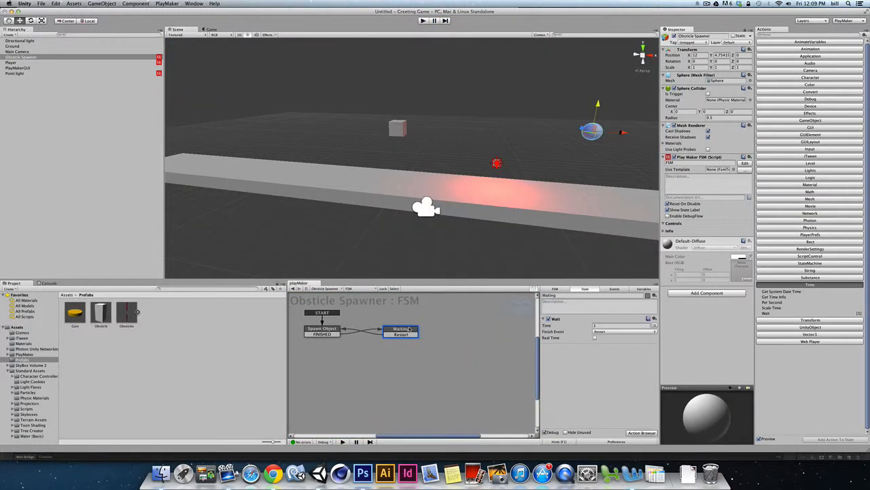
{"action": "left_click", "coordinate": [594, 325]}
{"action": "key", "text": "super+p"}
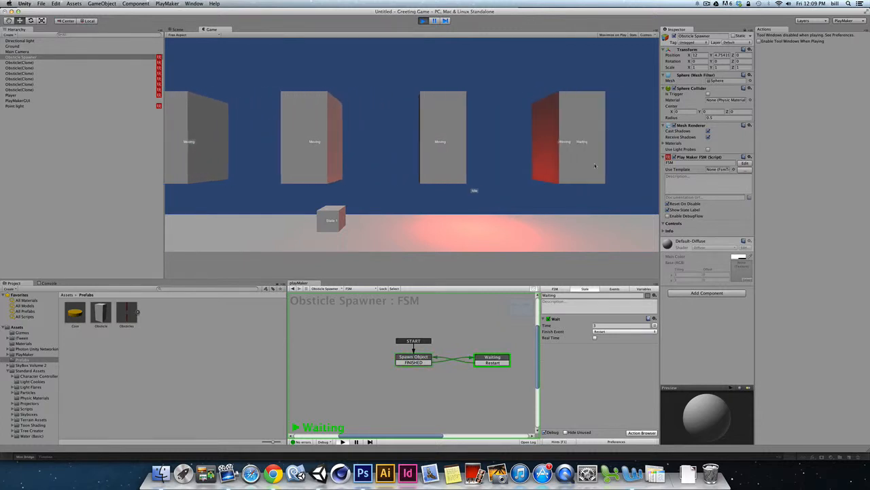
{"action": "key", "text": "super+p"}
Set the Wait time in the Waiting state to 4, play-test the obstacle spacing and stop the run
{"action": "left_click", "coordinate": [409, 331]}
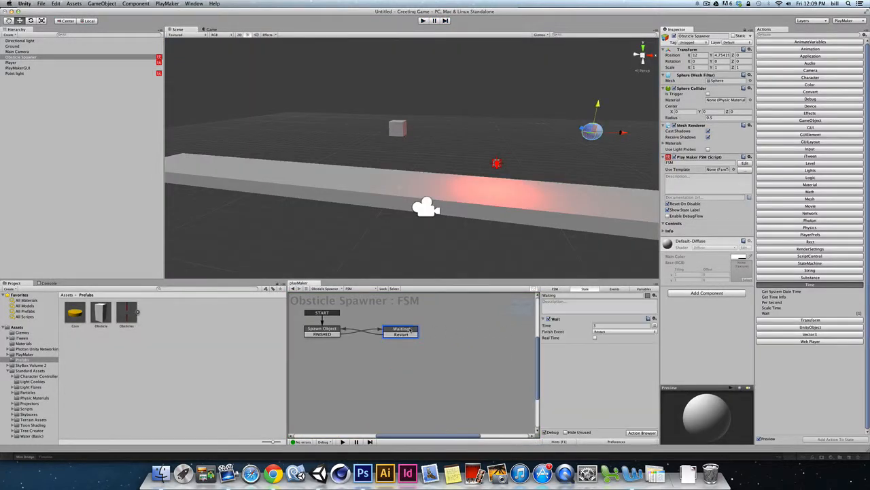
{"action": "left_click", "coordinate": [574, 325]}
{"action": "left_click", "coordinate": [422, 21]}
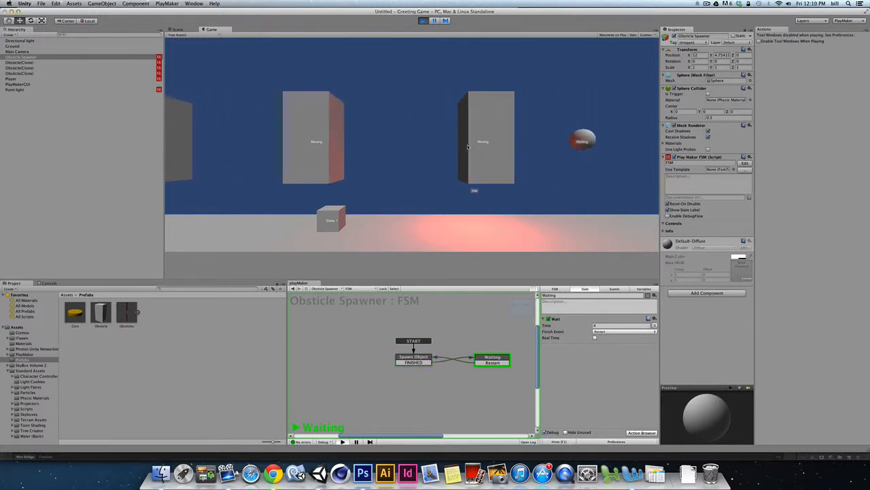
{"action": "key", "text": "super+p"}
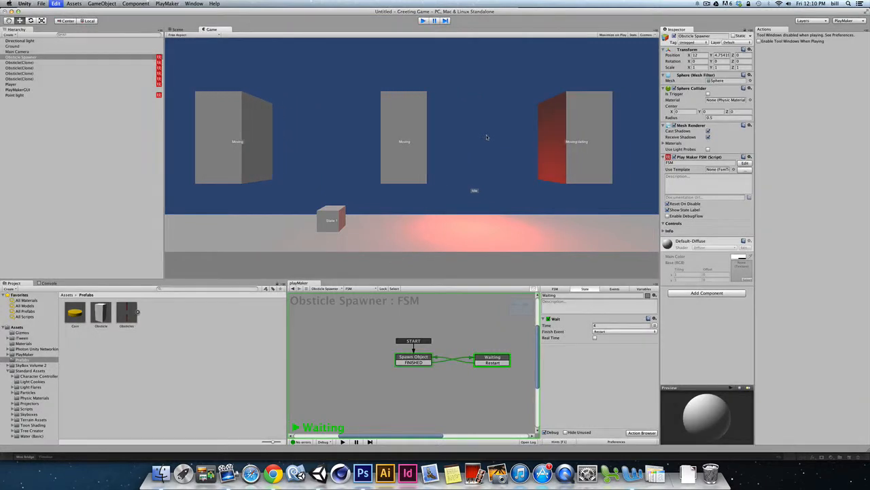
Place an instance of the Obsticle prefab in the scene
{"action": "left_click", "coordinate": [101, 314]}
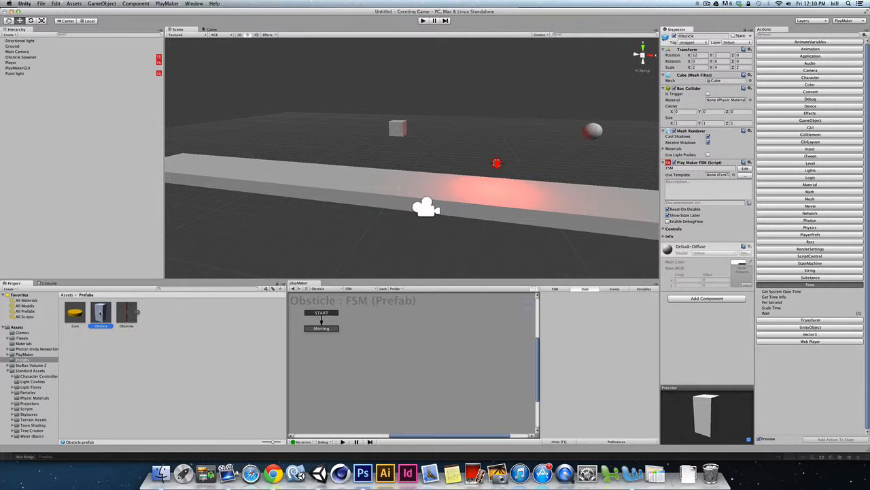
{"action": "left_click_drag", "start_coordinate": [101, 314], "coordinate": [45, 147]}
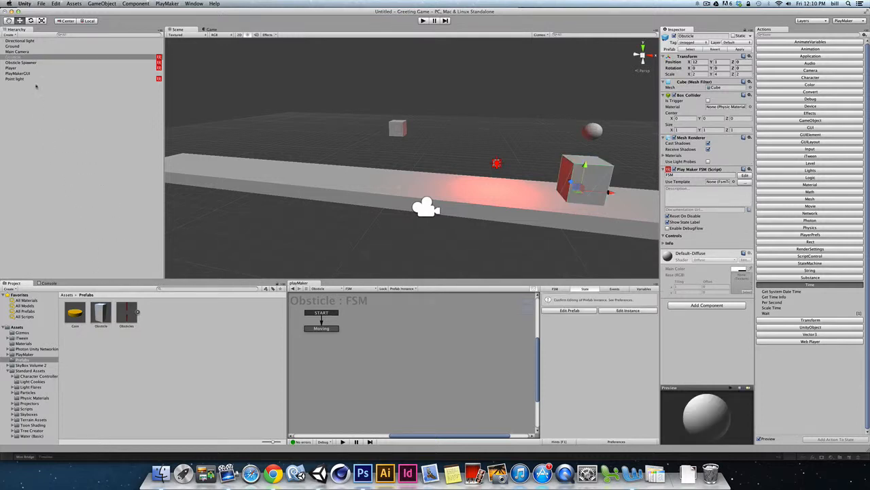
Raise the Obsticle instance in the scene to about Y 1.88, set its X scale to 1, and compare it with the prefab
{"action": "left_click", "coordinate": [21, 58]}
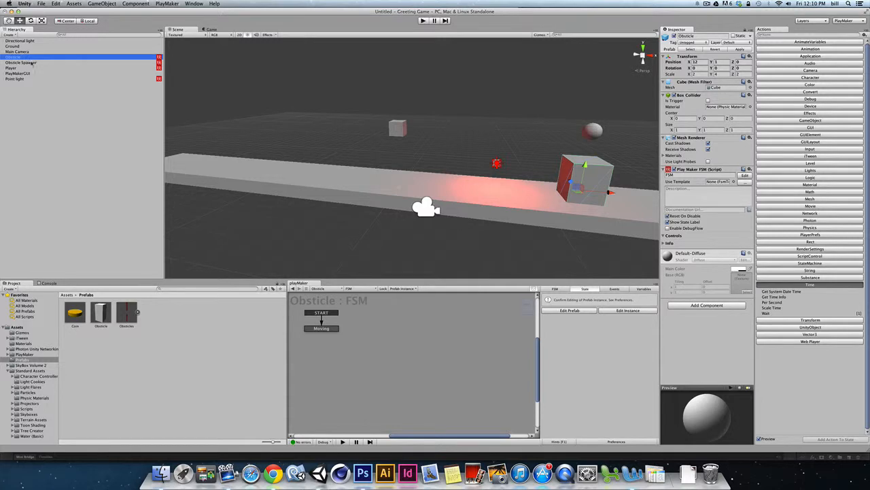
{"action": "left_click_drag", "start_coordinate": [586, 167], "coordinate": [588, 156]}
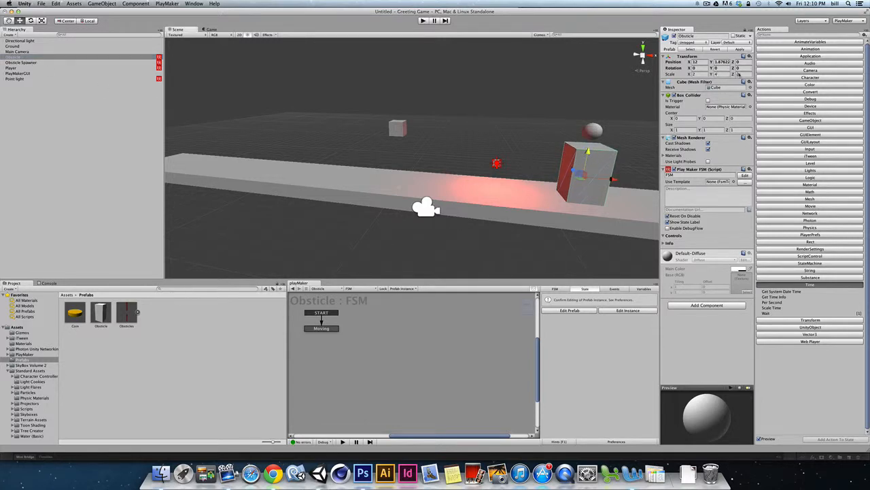
{"action": "left_click_drag", "start_coordinate": [699, 74], "coordinate": [684, 74]}
{"action": "type", "text": "1"}
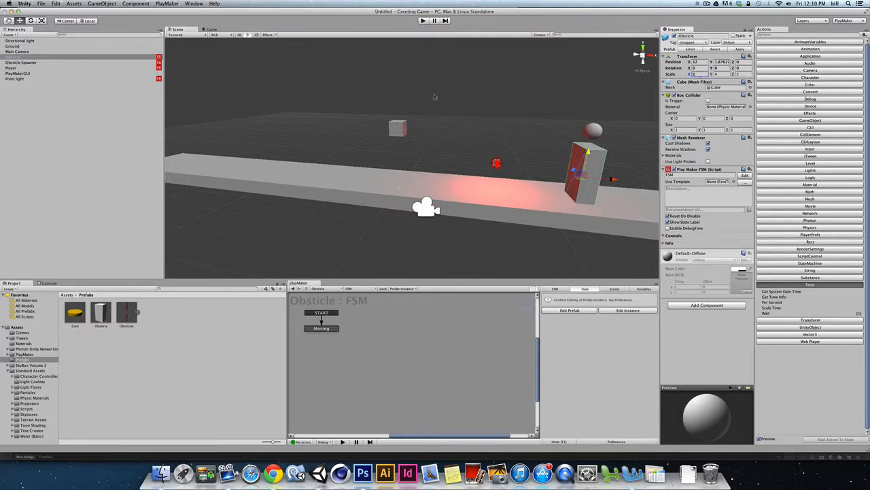
{"action": "left_click", "coordinate": [115, 185]}
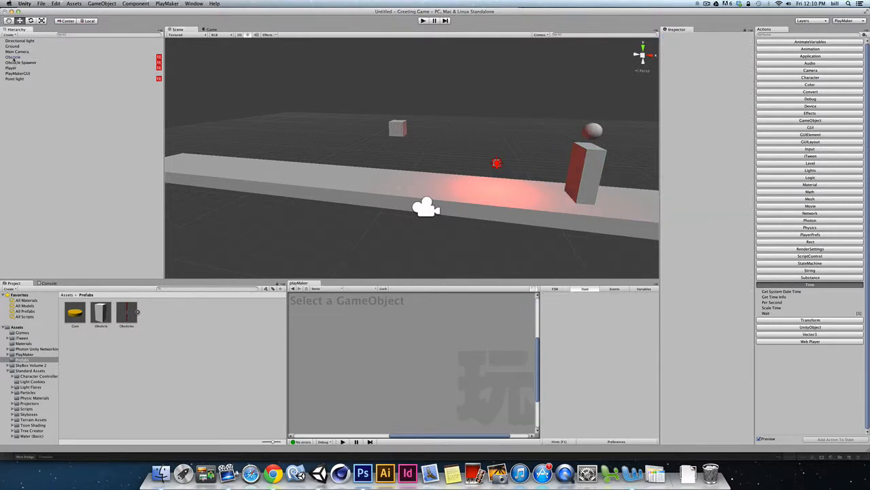
{"action": "left_click", "coordinate": [97, 313]}
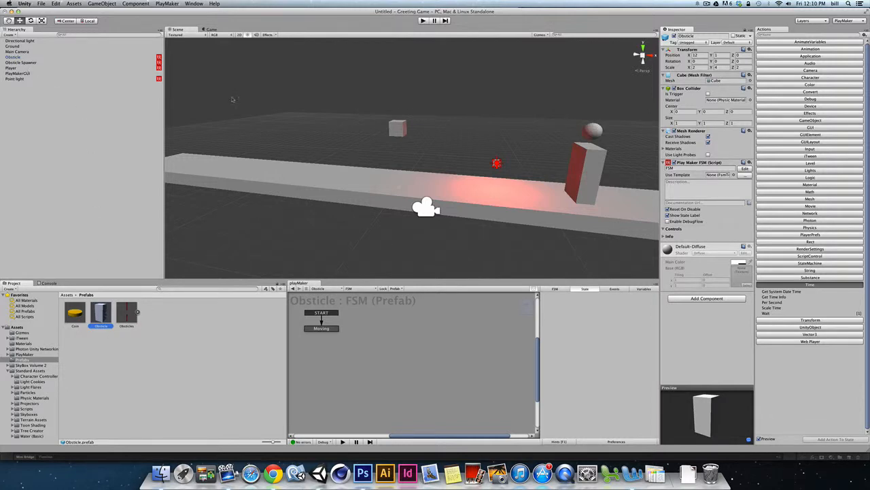
Delete the Obsticle instance from the scene
{"action": "left_click", "coordinate": [12, 57]}
{"action": "key", "text": "super+BackSpace"}
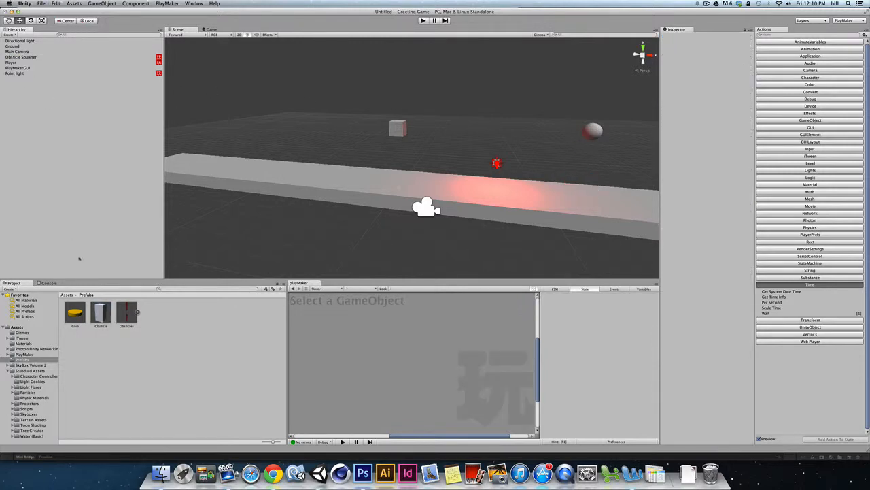
Set the X scale of the Obsticle prefab to 1 and start a play-test of the narrower obstacles
{"action": "left_click", "coordinate": [103, 314]}
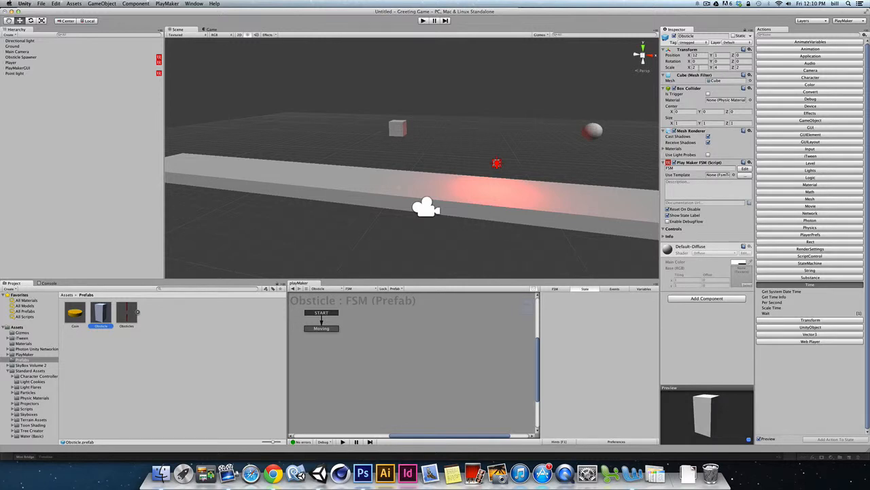
{"action": "left_click", "coordinate": [693, 67]}
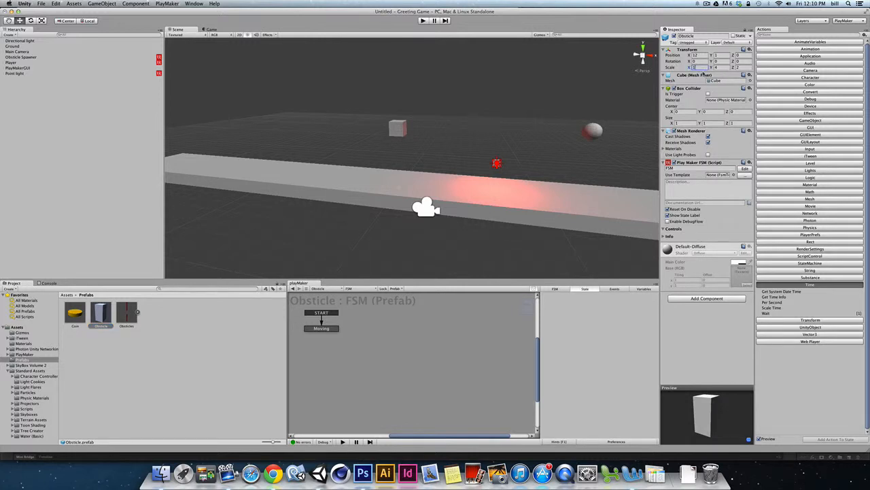
{"action": "left_click", "coordinate": [239, 345]}
{"action": "left_click", "coordinate": [104, 314]}
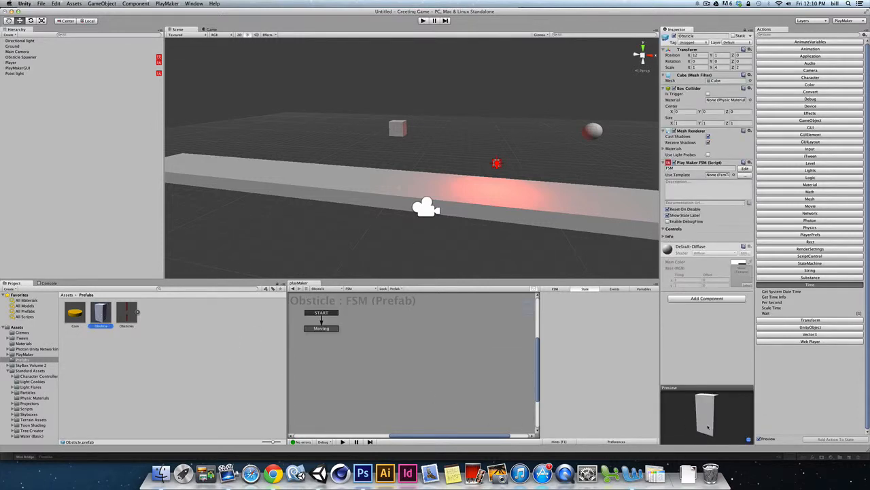
{"action": "left_click", "coordinate": [423, 20]}
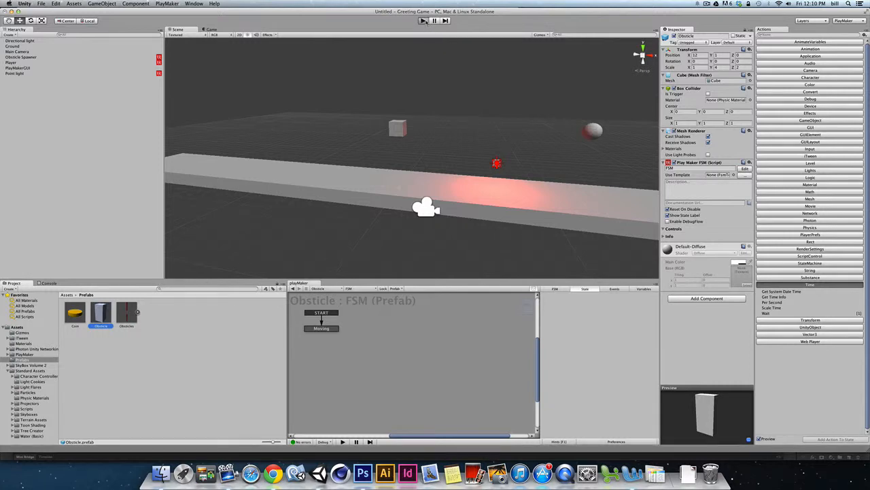